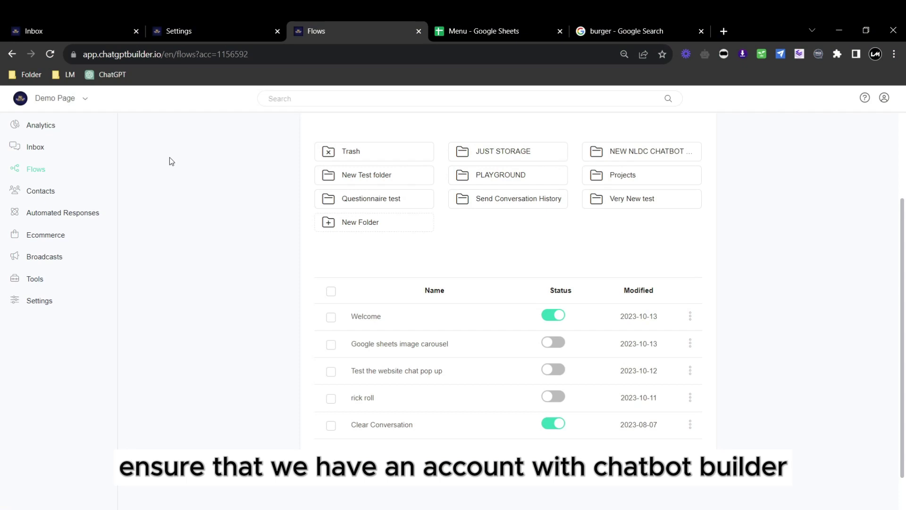
Switch from the Chatbot Builder flows to the Menu spreadsheet of ten food items.
{"action": "left_click", "coordinate": [489, 32]}
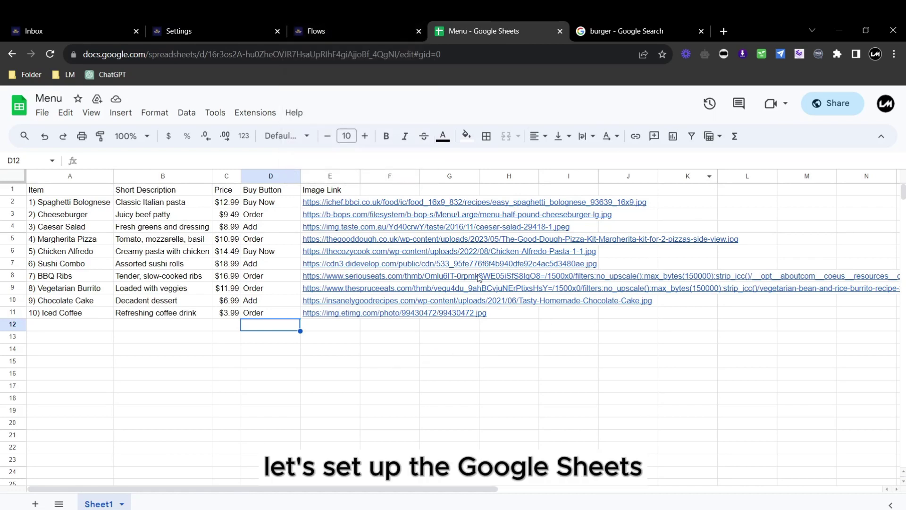
{"action": "left_click", "coordinate": [505, 374]}
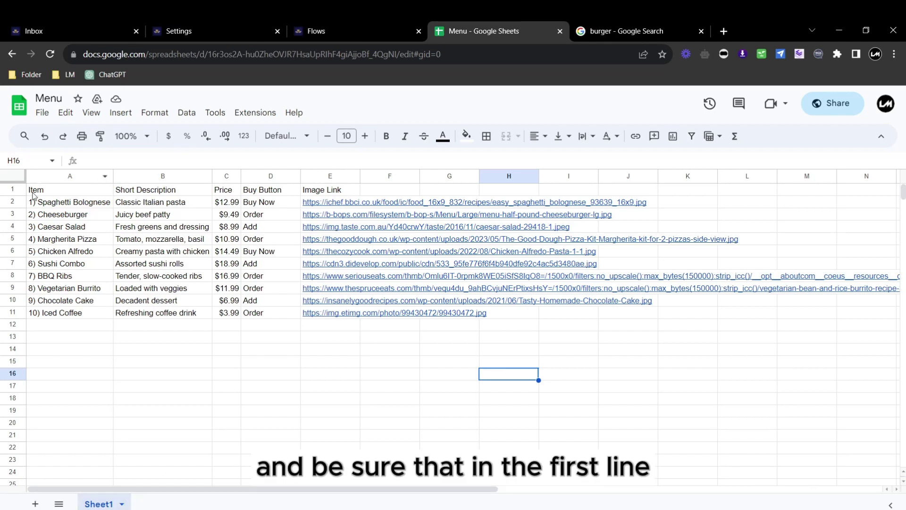
{"action": "left_click_drag", "start_coordinate": [33, 188], "coordinate": [330, 191]}
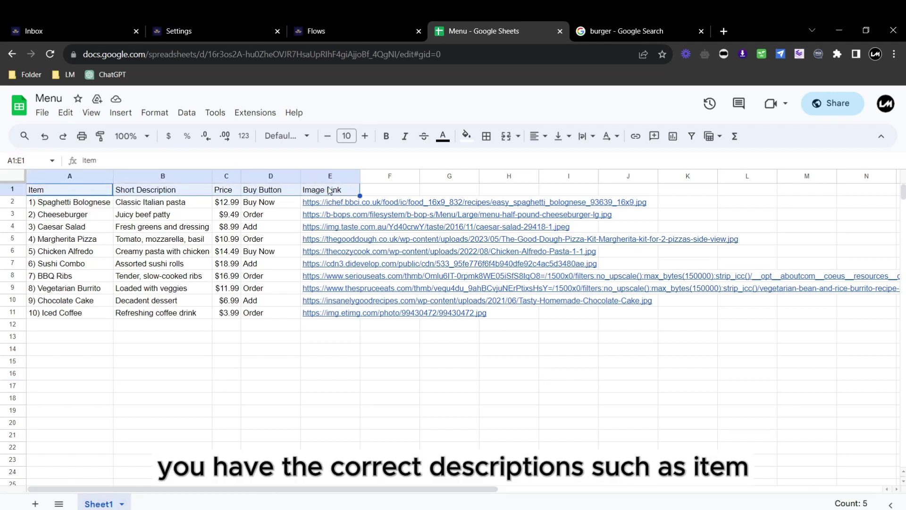
{"action": "left_click", "coordinate": [155, 366]}
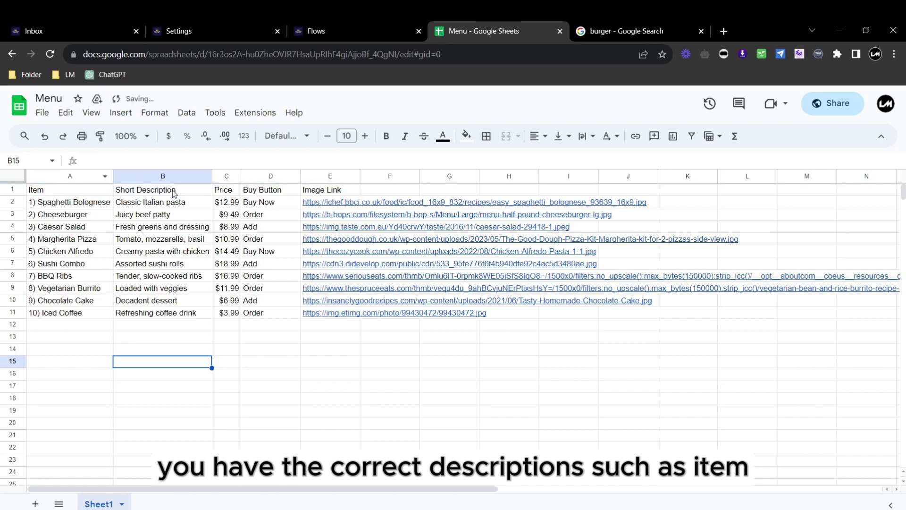
{"action": "left_click", "coordinate": [203, 194]}
{"action": "left_click", "coordinate": [229, 191]}
{"action": "left_click", "coordinate": [272, 193]}
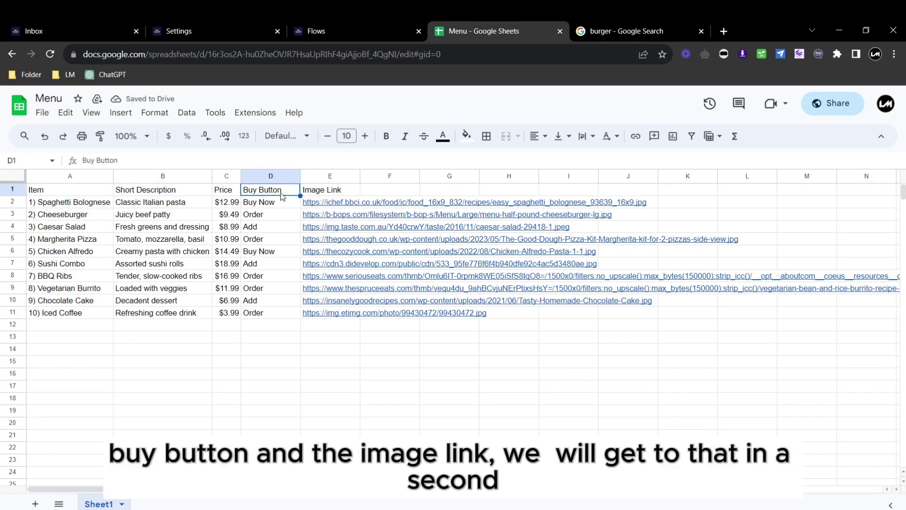
{"action": "left_click", "coordinate": [327, 193]}
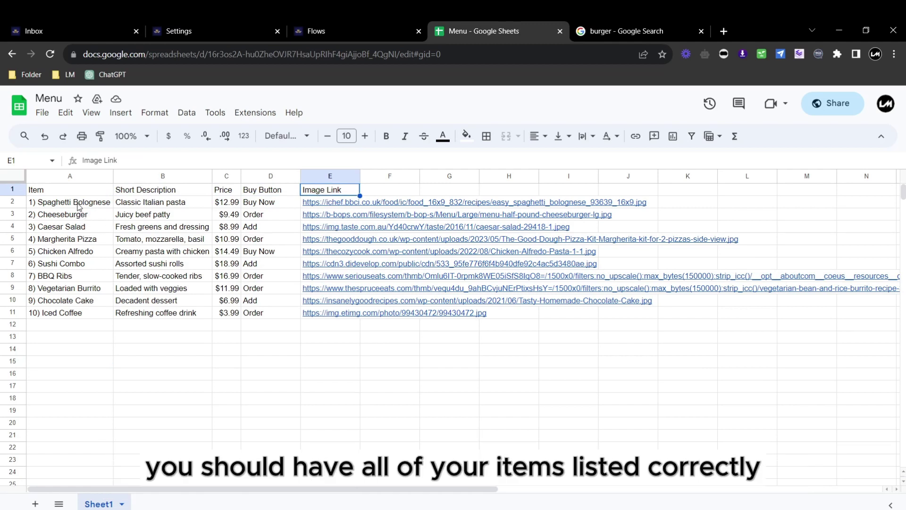
{"action": "left_click_drag", "start_coordinate": [77, 203], "coordinate": [84, 315]}
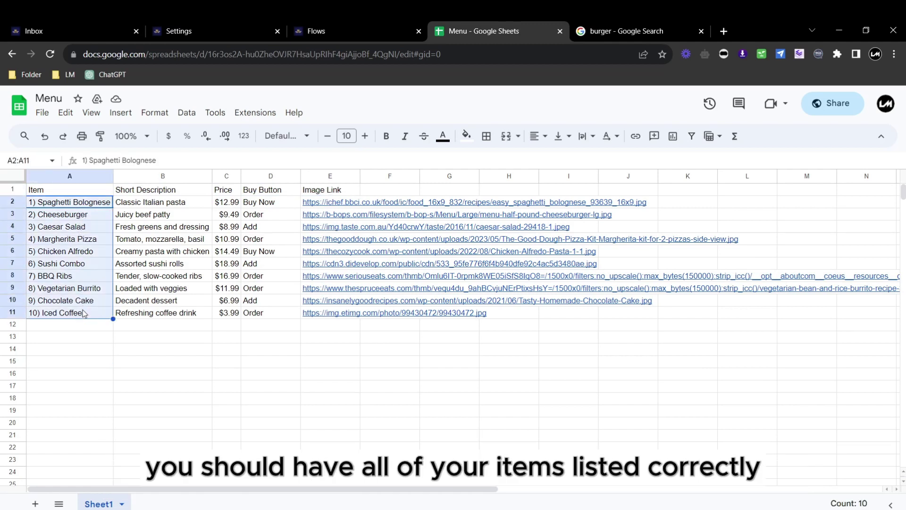
{"action": "left_click_drag", "start_coordinate": [139, 207], "coordinate": [163, 326]}
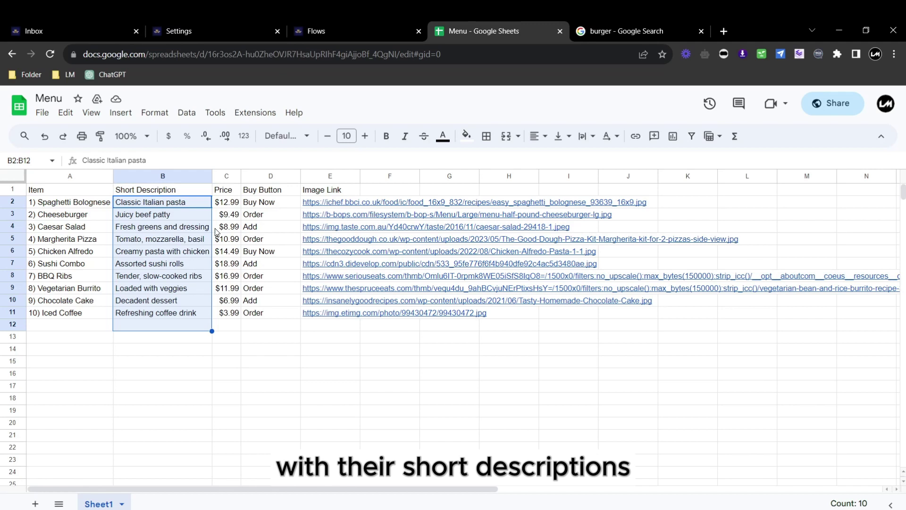
{"action": "left_click_drag", "start_coordinate": [226, 202], "coordinate": [227, 312]}
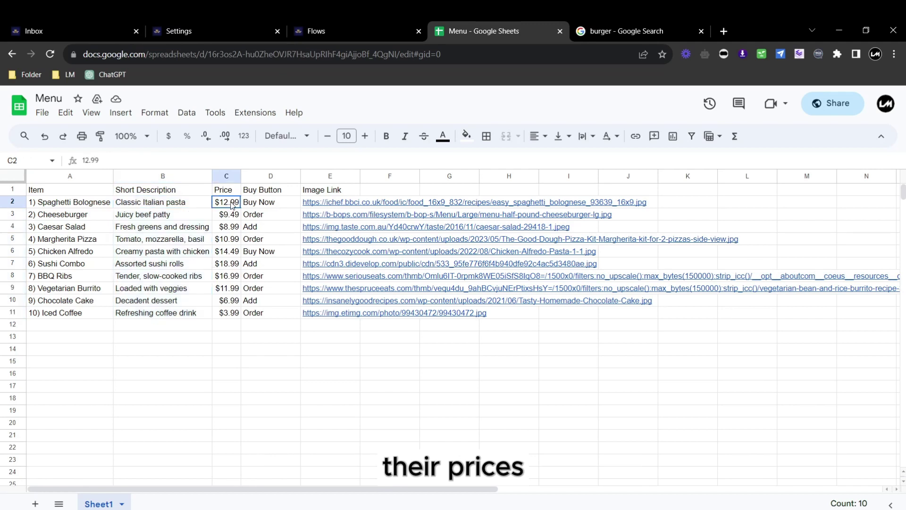
{"action": "left_click", "coordinate": [263, 191]}
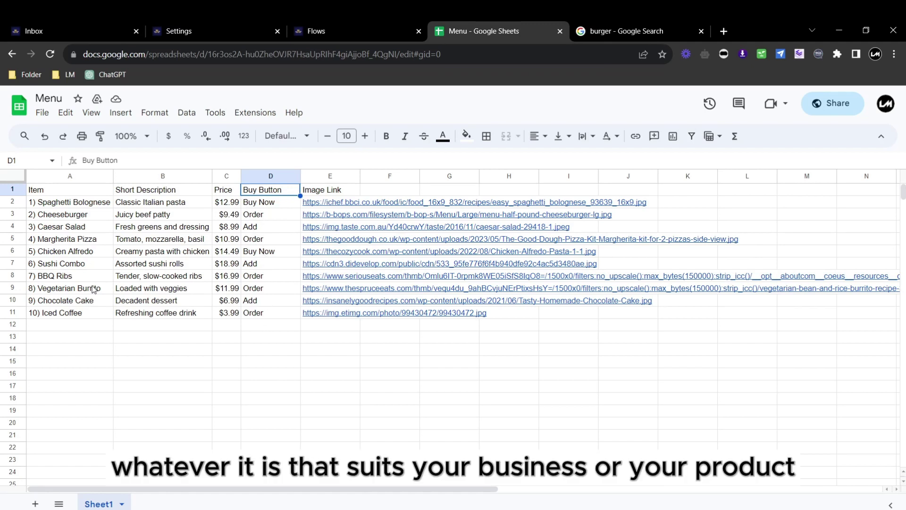
{"action": "left_click", "coordinate": [278, 328]}
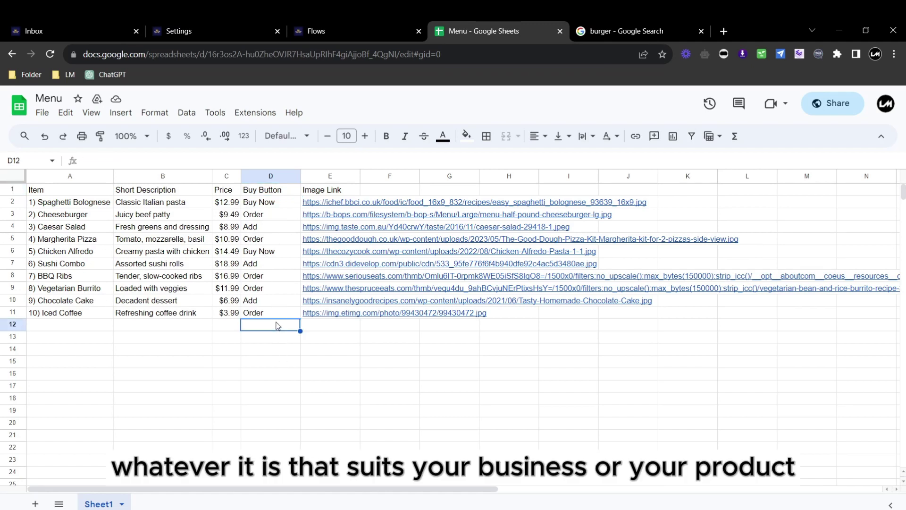
{"action": "left_click", "coordinate": [325, 193]}
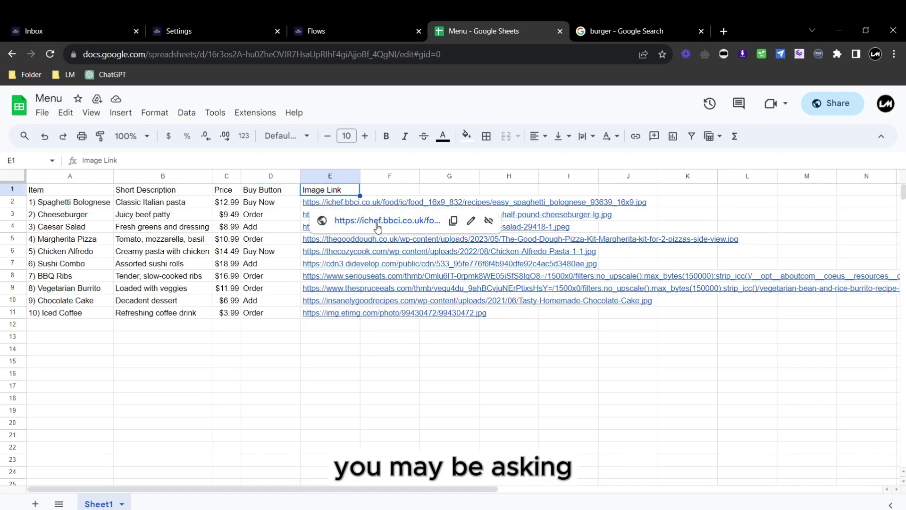
Check the Spaghetti Bolognese picture link, then select the Cheeseburger row.
{"action": "left_click", "coordinate": [373, 221]}
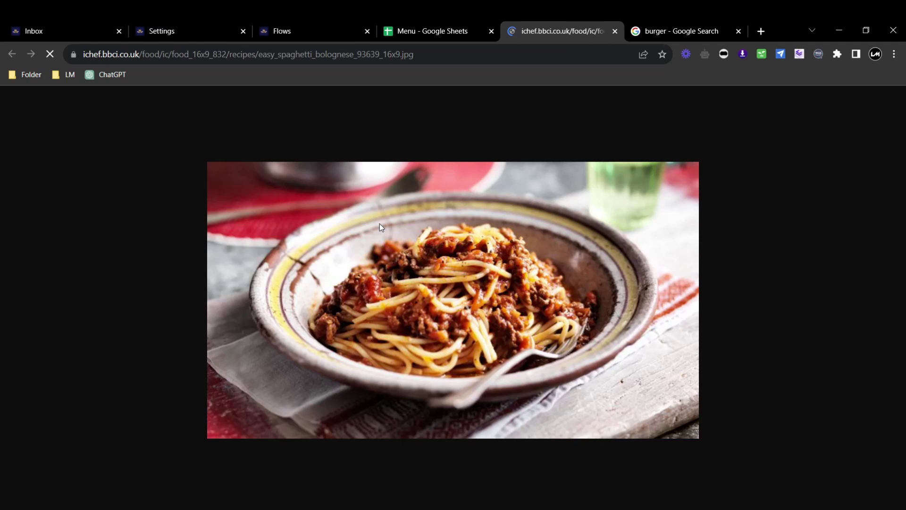
{"action": "left_click", "coordinate": [615, 32]}
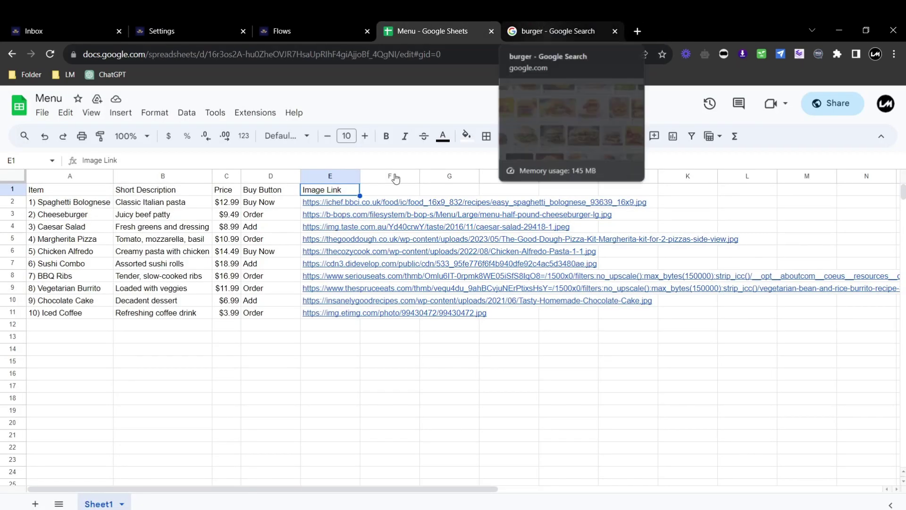
{"action": "left_click", "coordinate": [69, 214]}
Copy the image address of the Crispy Comté Frico Cheeseburgers photo from burger image results.
{"action": "left_click", "coordinate": [642, 32]}
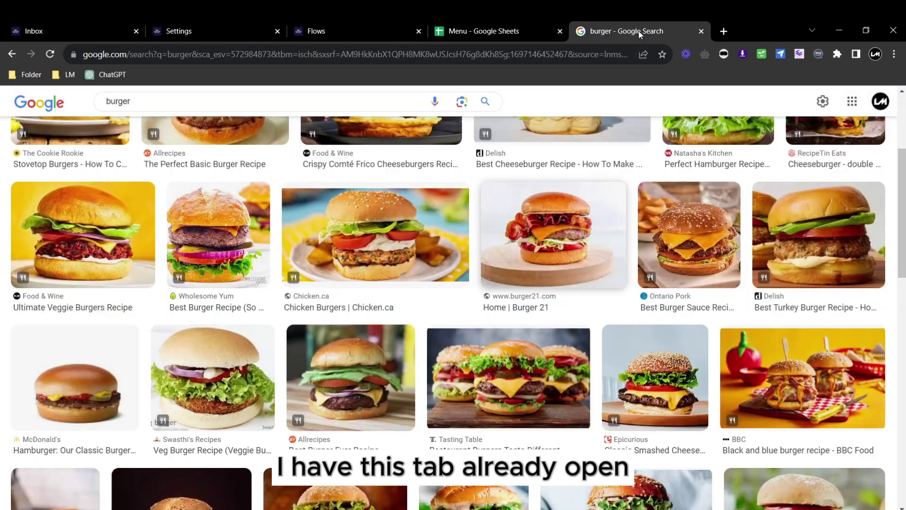
{"action": "scroll", "coordinate": [433, 365], "scroll_direction": "up", "scroll_amount": 4}
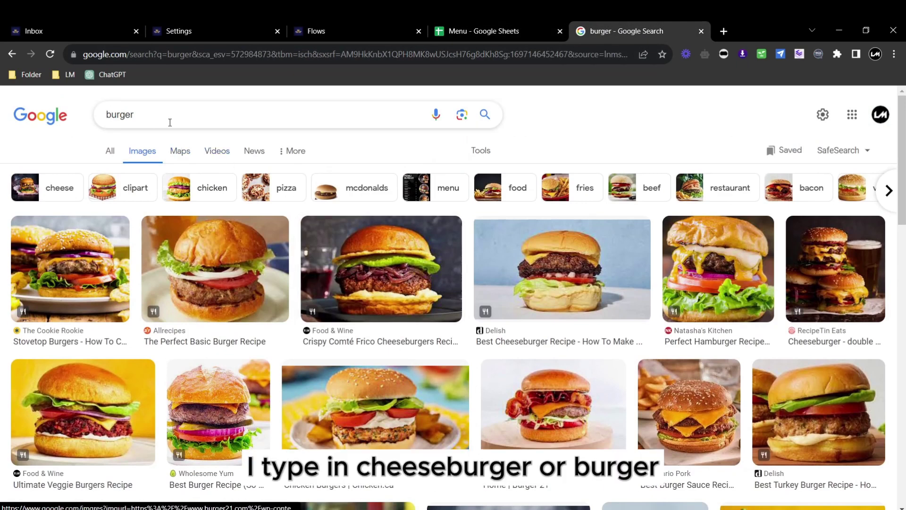
{"action": "scroll", "coordinate": [605, 322], "scroll_direction": "down", "scroll_amount": 1}
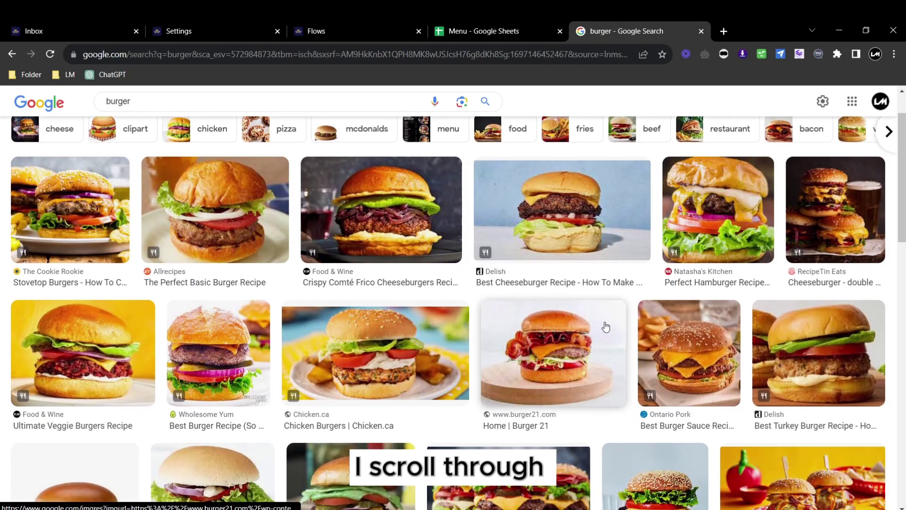
{"action": "left_click", "coordinate": [404, 211]}
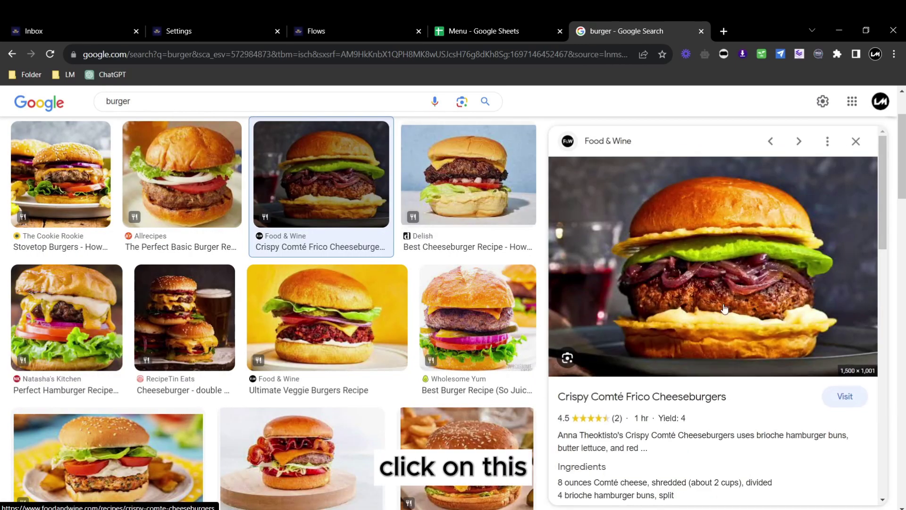
{"action": "right_click", "coordinate": [760, 262]}
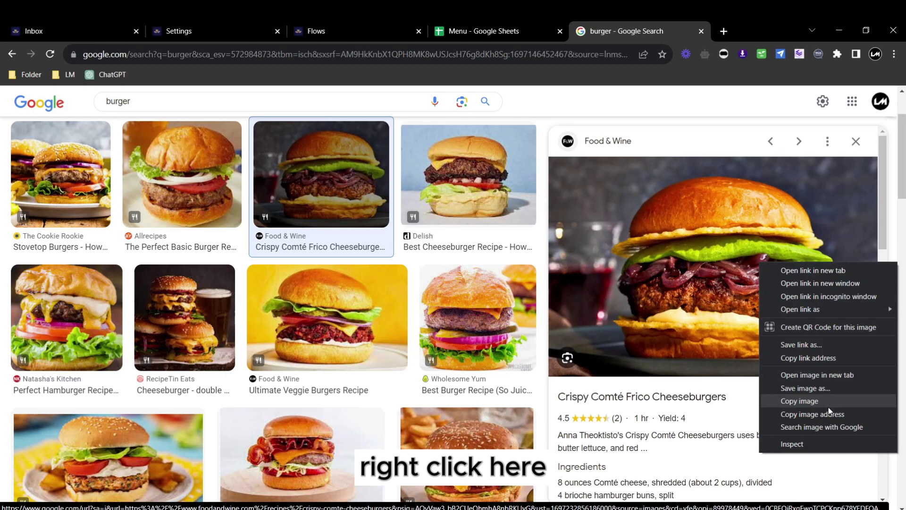
{"action": "left_click", "coordinate": [831, 419]}
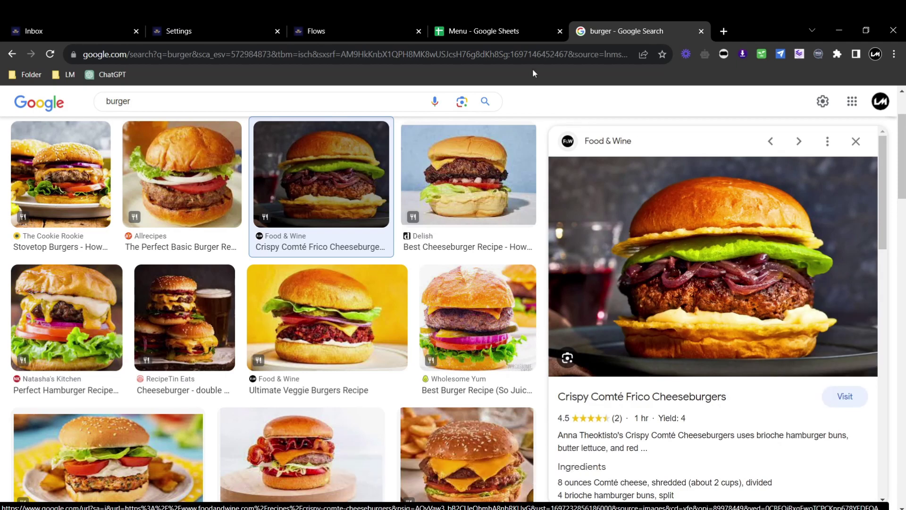
Paste the copied burger image address into the Cheeseburger row's E3 cell.
{"action": "left_click", "coordinate": [514, 34]}
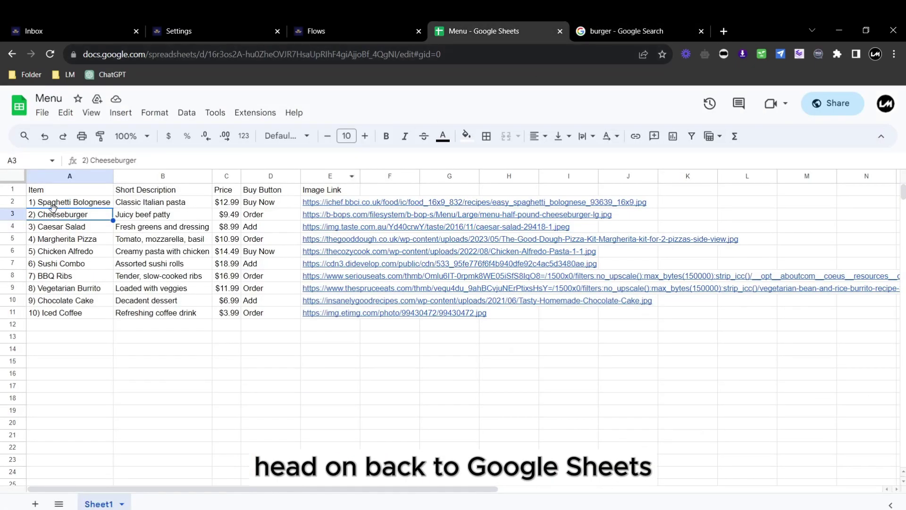
{"action": "left_click", "coordinate": [324, 217]}
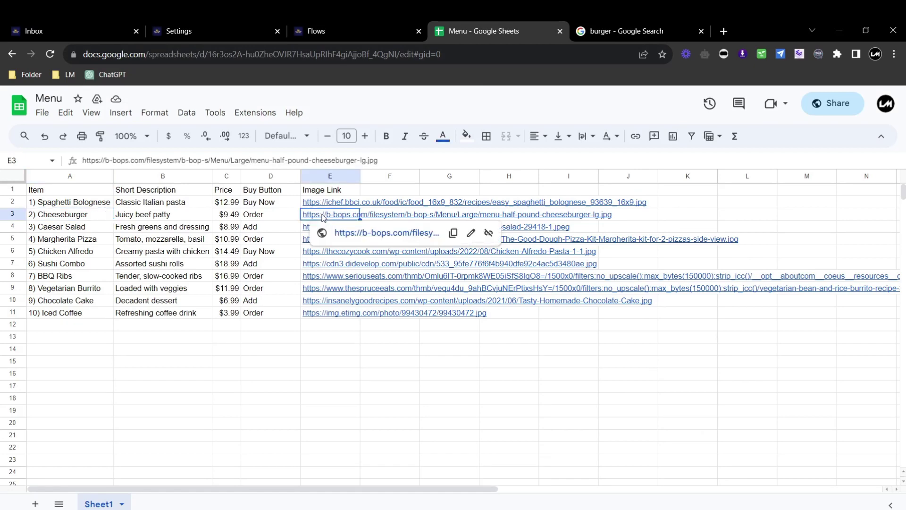
{"action": "key", "text": "ctrl+v"}
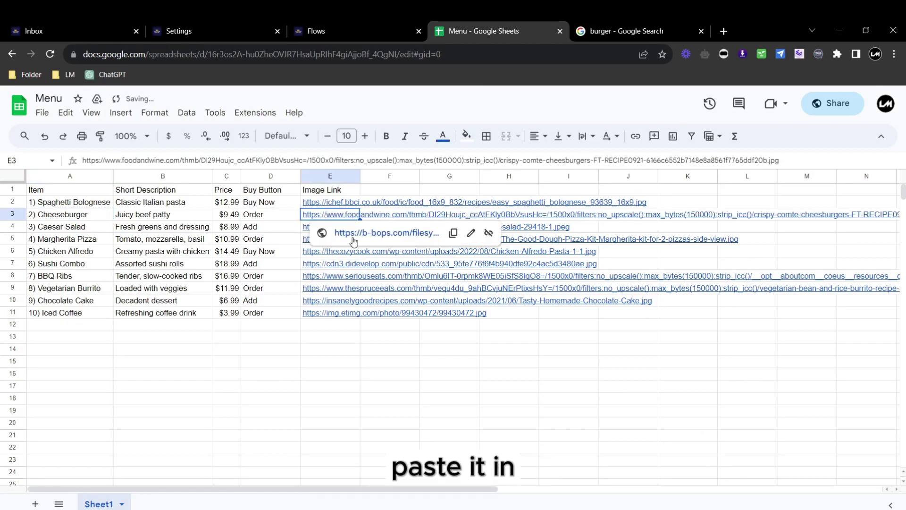
{"action": "left_click", "coordinate": [349, 348]}
Open the new E3 link to confirm the burger picture loads, then close it.
{"action": "left_click", "coordinate": [339, 217]}
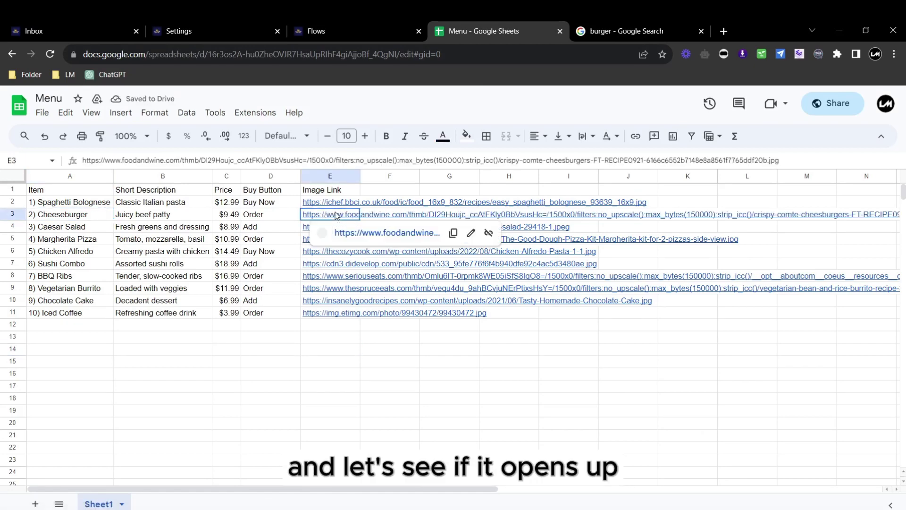
{"action": "left_click", "coordinate": [357, 233]}
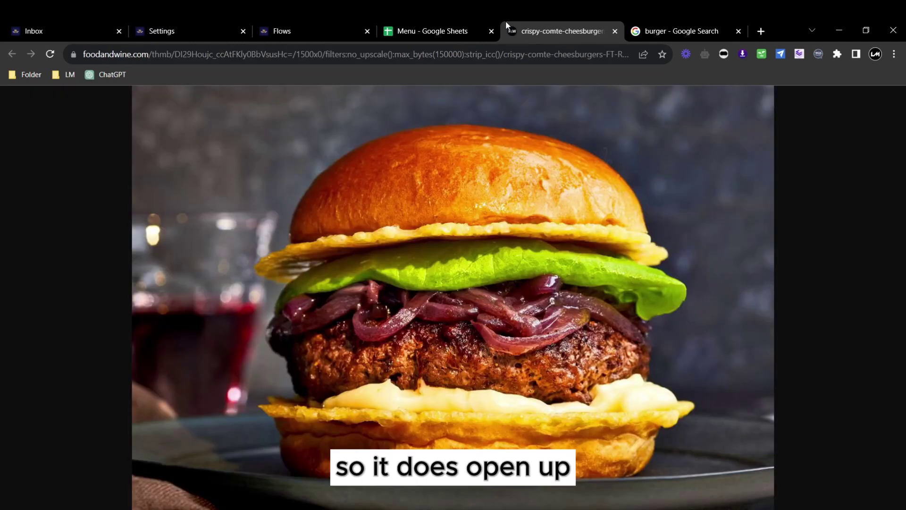
{"action": "left_click", "coordinate": [432, 31]}
{"action": "left_click", "coordinate": [615, 31]}
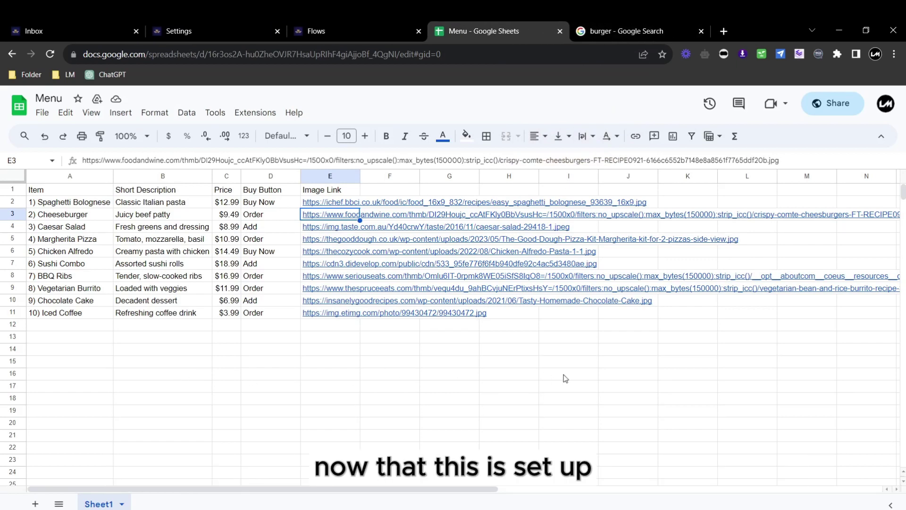
Open Settings > Integrations in Chatbot Builder and expand the Google Sheets row.
{"action": "left_click", "coordinate": [347, 36]}
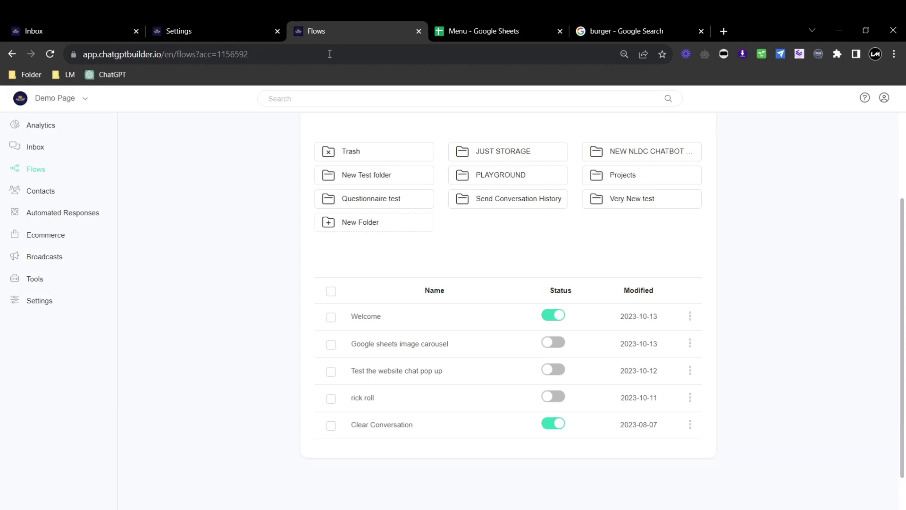
{"action": "left_click", "coordinate": [46, 307]}
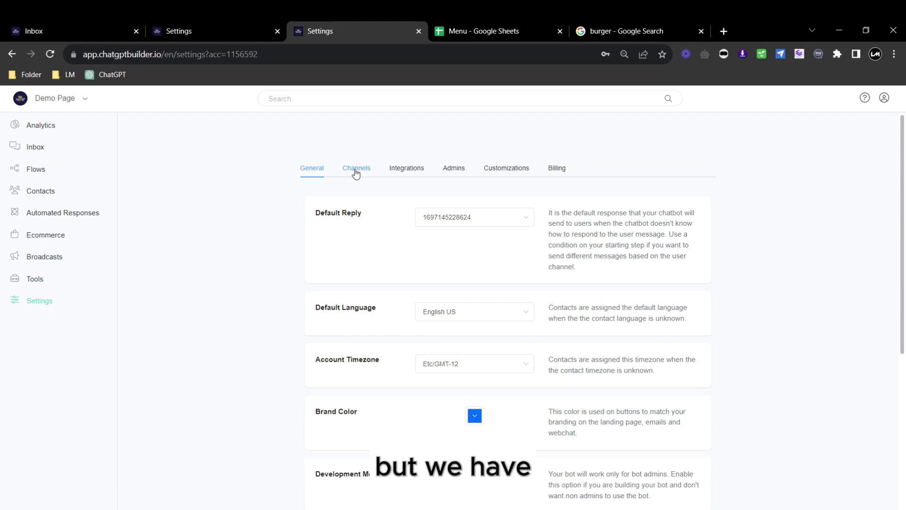
{"action": "left_click", "coordinate": [407, 174]}
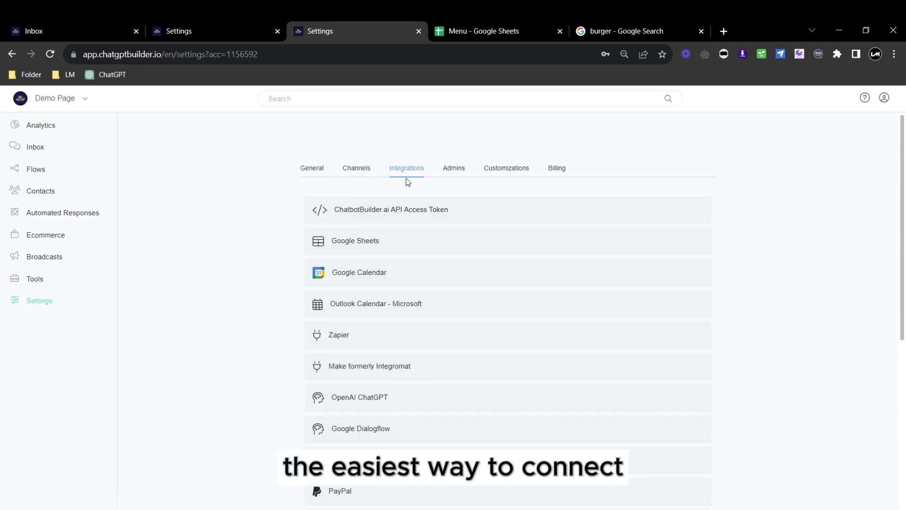
{"action": "left_click", "coordinate": [504, 250]}
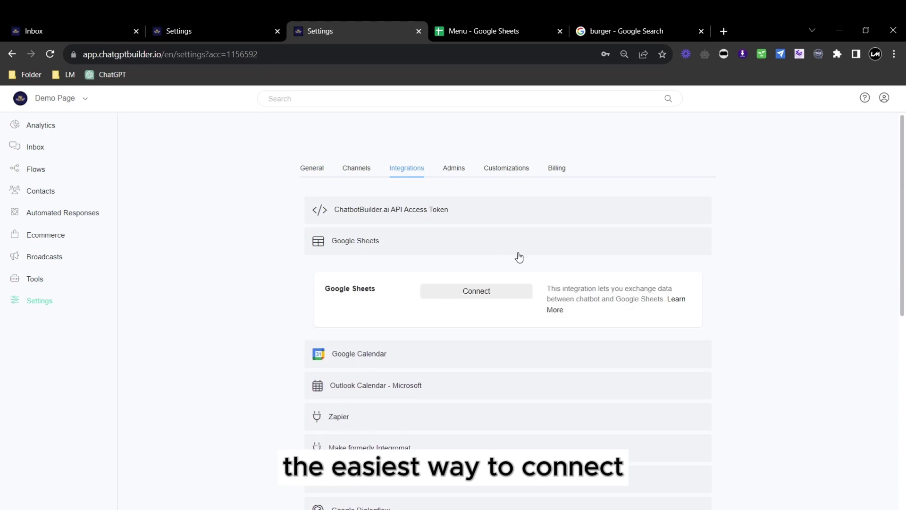
{"action": "left_click_drag", "start_coordinate": [377, 292], "coordinate": [317, 290]}
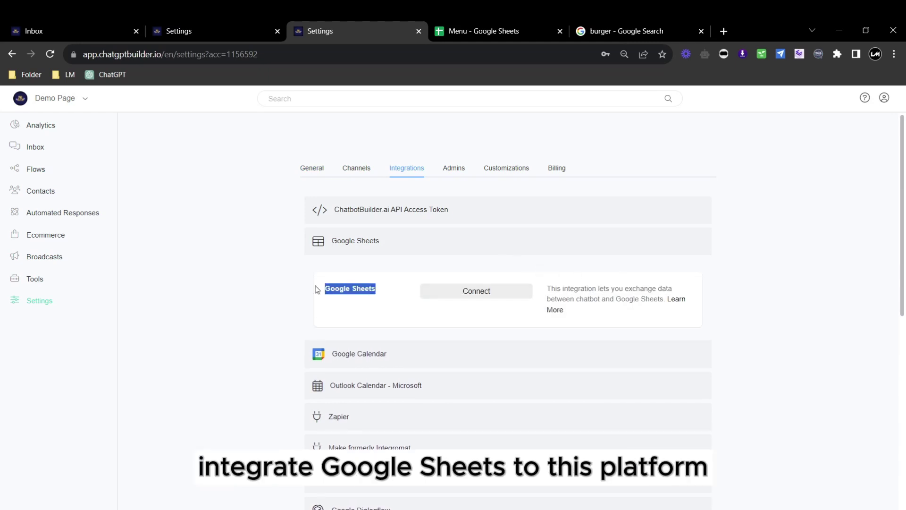
{"action": "left_click", "coordinate": [405, 298]}
Connect Google Sheets by choosing the Google account and authorizing Chatbot Builder's access.
{"action": "left_click", "coordinate": [491, 293]}
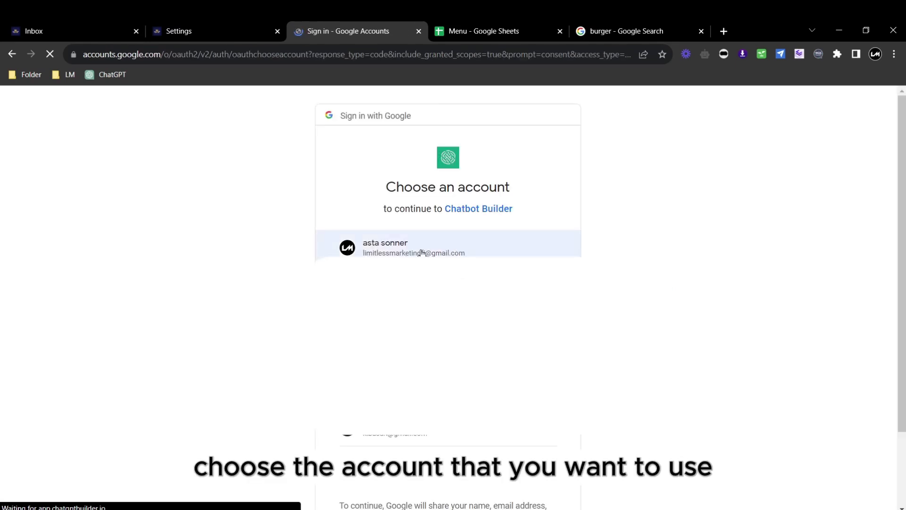
{"action": "left_click", "coordinate": [474, 250]}
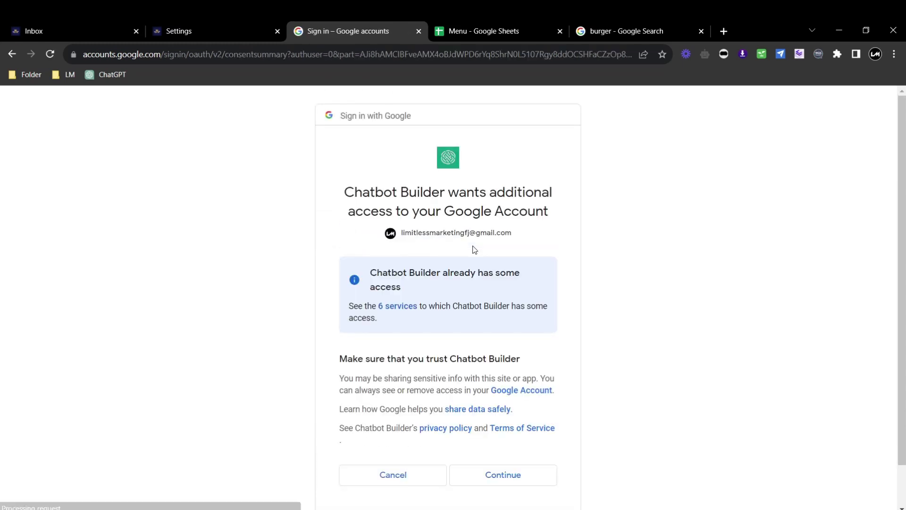
{"action": "left_click", "coordinate": [507, 484]}
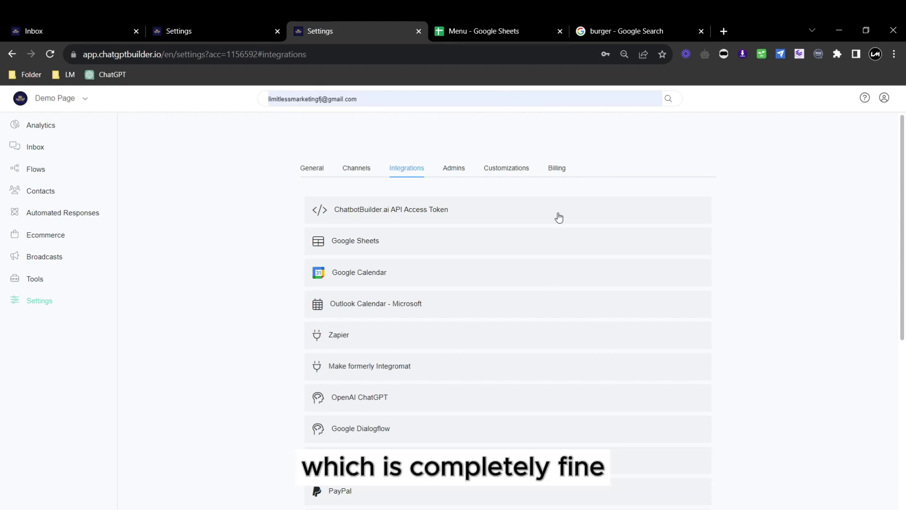
Verify Google Sheets shows as connected, then return to the Flows list.
{"action": "left_click", "coordinate": [402, 253]}
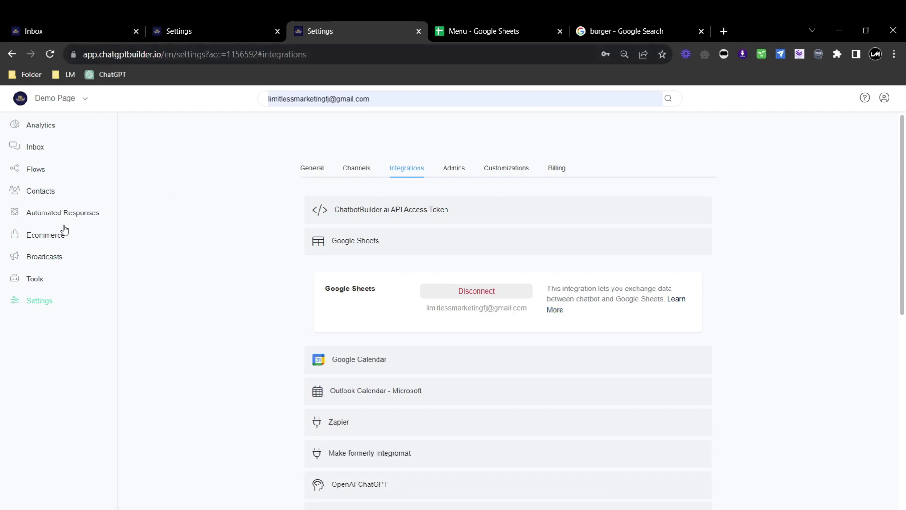
{"action": "left_click", "coordinate": [31, 171]}
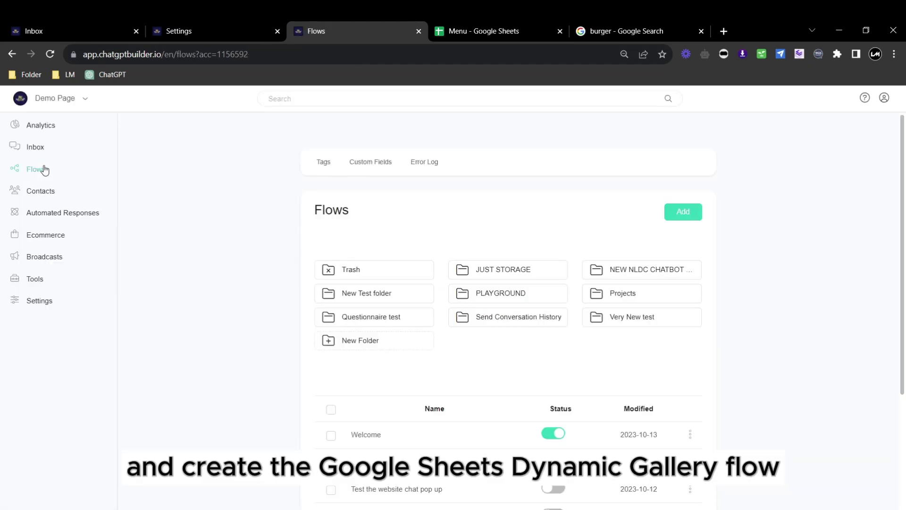
{"action": "scroll", "coordinate": [155, 173], "scroll_direction": "down", "scroll_amount": 3}
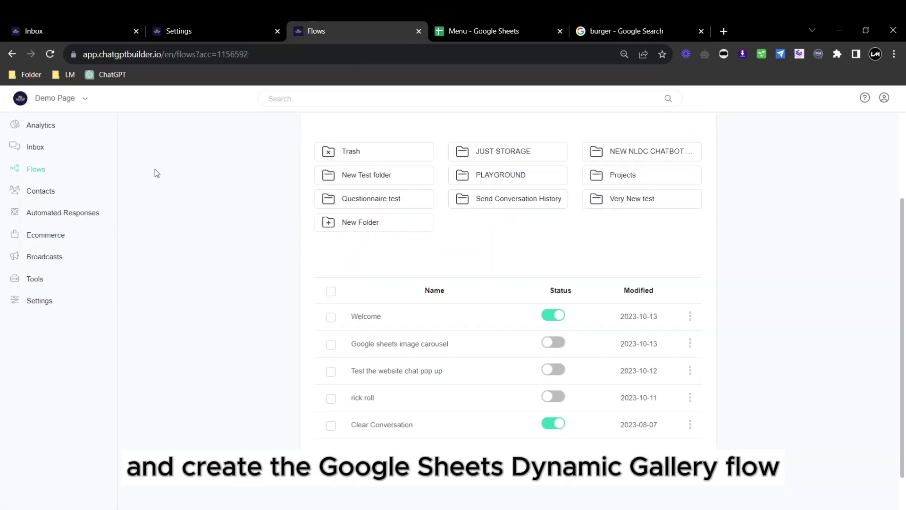
{"action": "scroll", "coordinate": [760, 211], "scroll_direction": "up", "scroll_amount": 3}
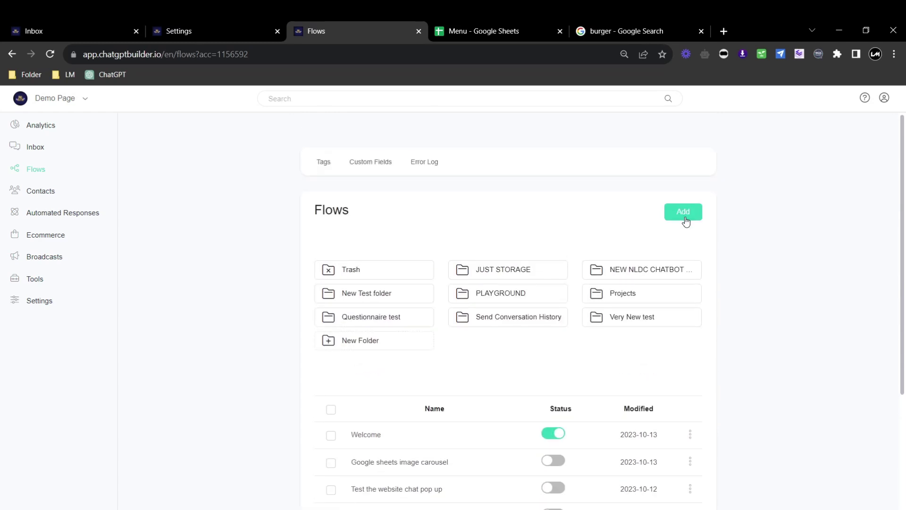
Add a flow named 'Google Sheets Dynamic Gallery' and continue into its editor.
{"action": "left_click", "coordinate": [686, 219]}
{"action": "left_click", "coordinate": [463, 148]}
{"action": "type", "text": "Google Sheets"}
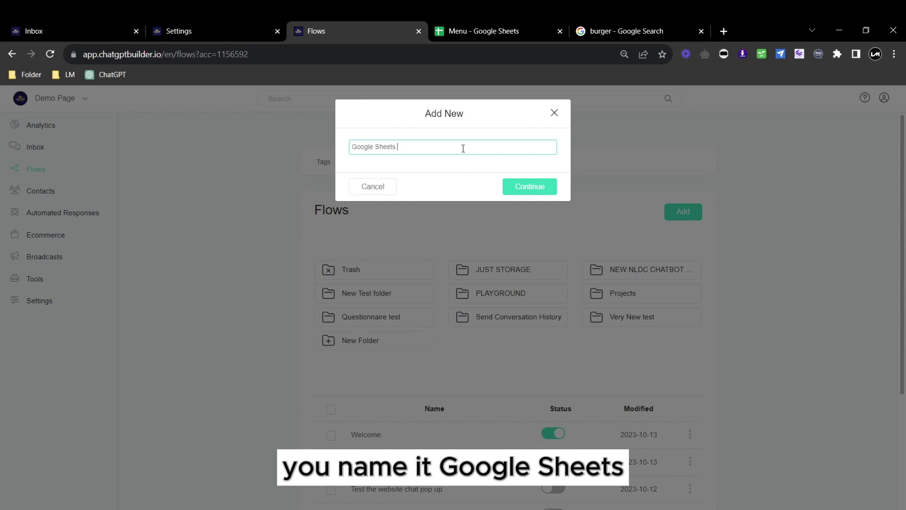
{"action": "type", "text": "Dynamic Gallery"}
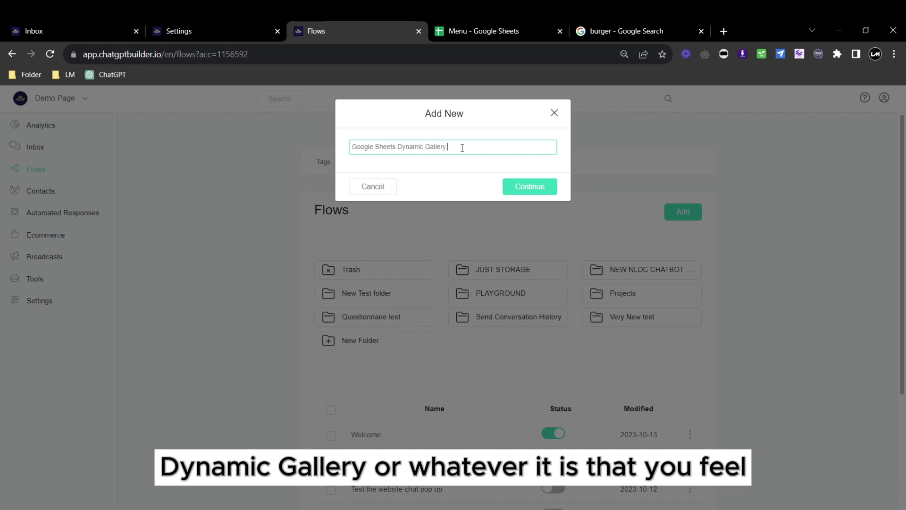
{"action": "left_click", "coordinate": [541, 184]}
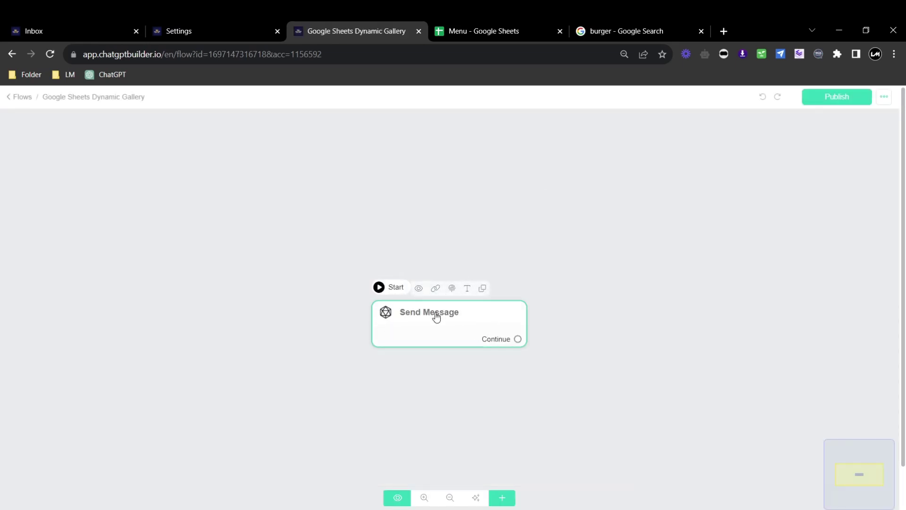
Add a Google Sheets action to the Send Message step's content.
{"action": "mouse_move", "coordinate": [437, 318]}
{"action": "left_mouse_down"}
{"action": "mouse_move", "coordinate": [439, 241]}
{"action": "mouse_move", "coordinate": [461, 281]}
{"action": "left_mouse_up"}
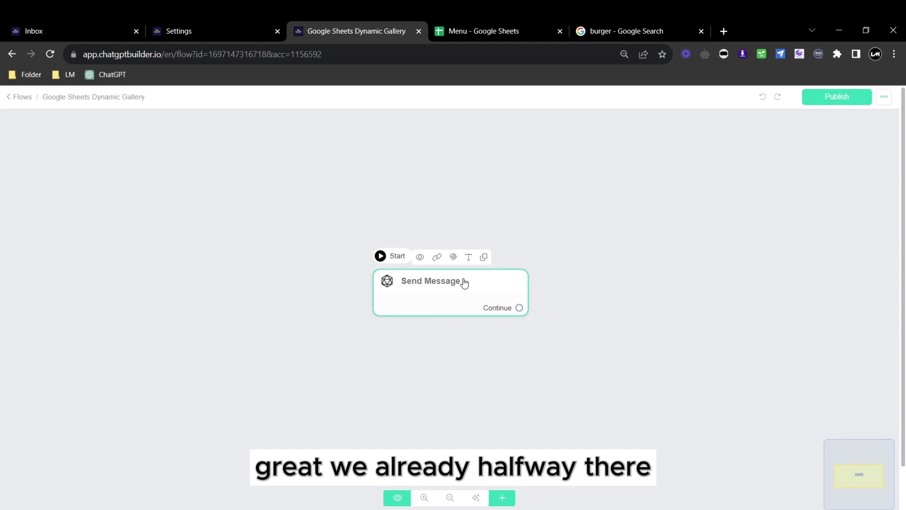
{"action": "left_click", "coordinate": [443, 302]}
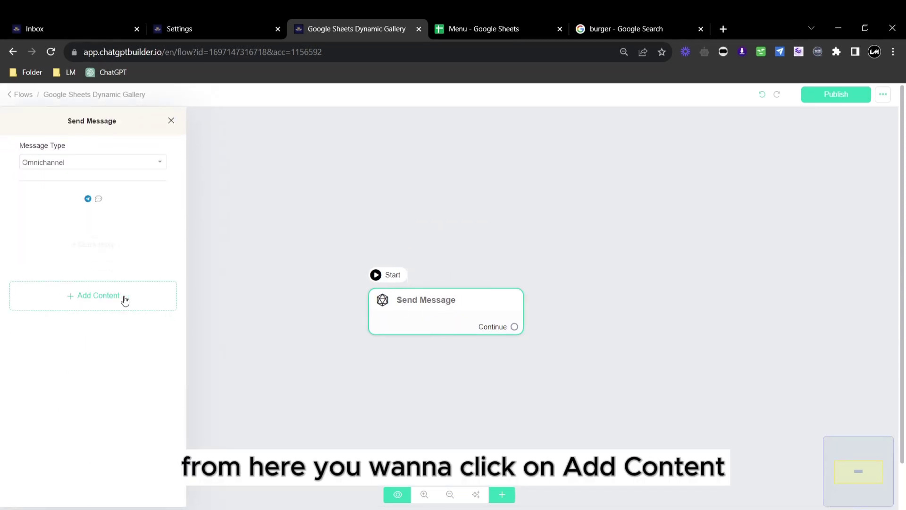
{"action": "left_click", "coordinate": [100, 302]}
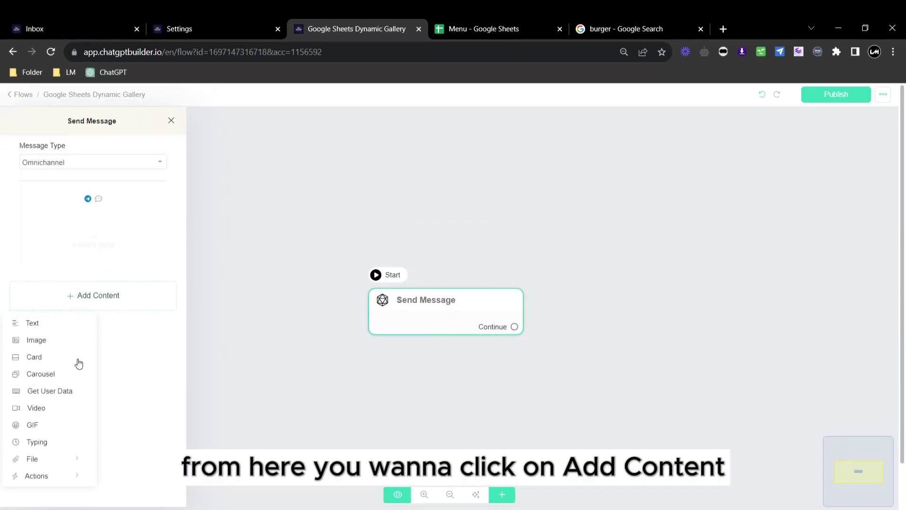
{"action": "left_click", "coordinate": [35, 477]}
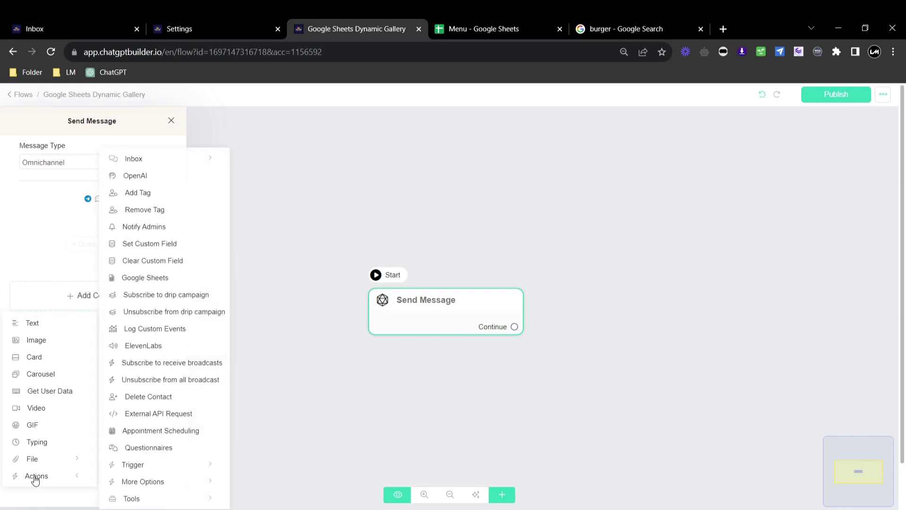
{"action": "left_click", "coordinate": [142, 278]}
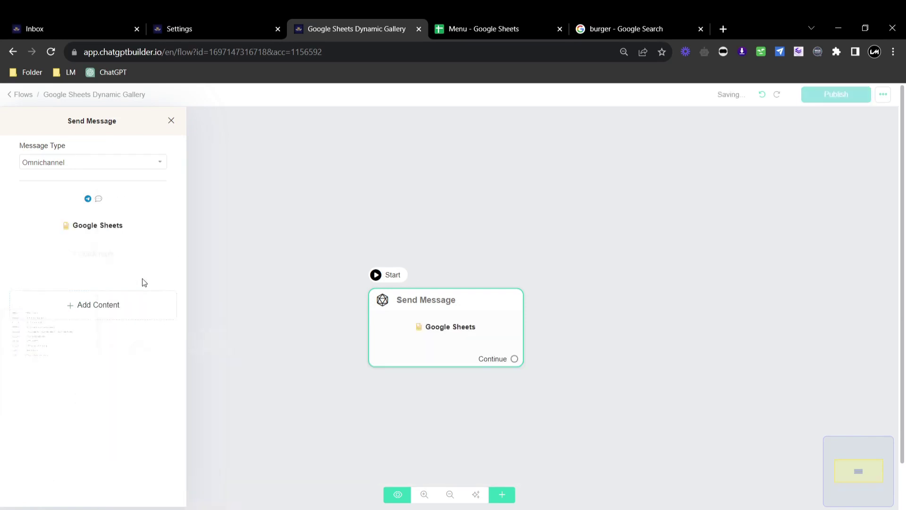
{"action": "left_click", "coordinate": [93, 226]}
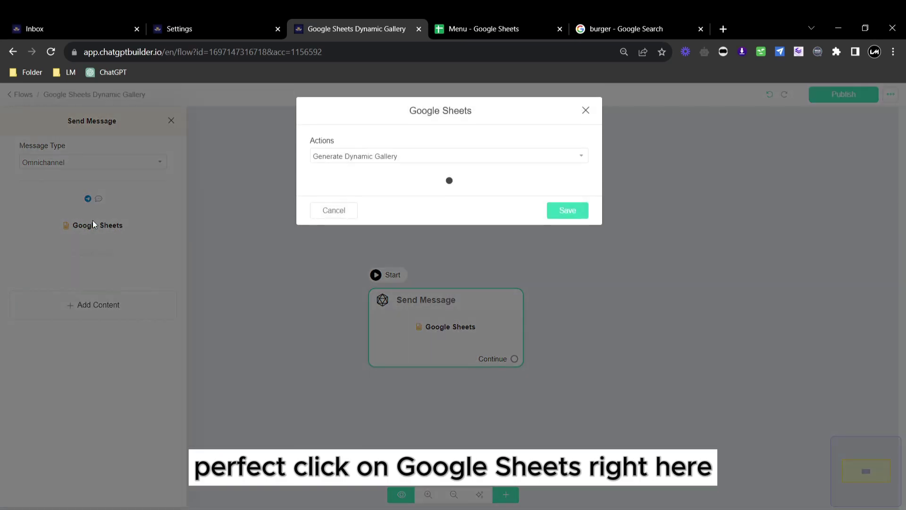
Set the action to Generate Dynamic Gallery using the Menu spreadsheet's Sheet1.
{"action": "left_click", "coordinate": [351, 158]}
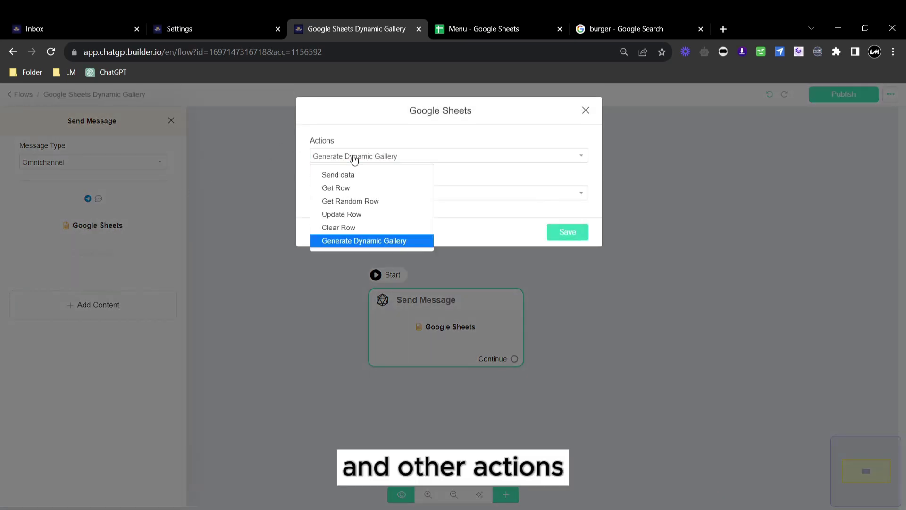
{"action": "left_click", "coordinate": [391, 242]}
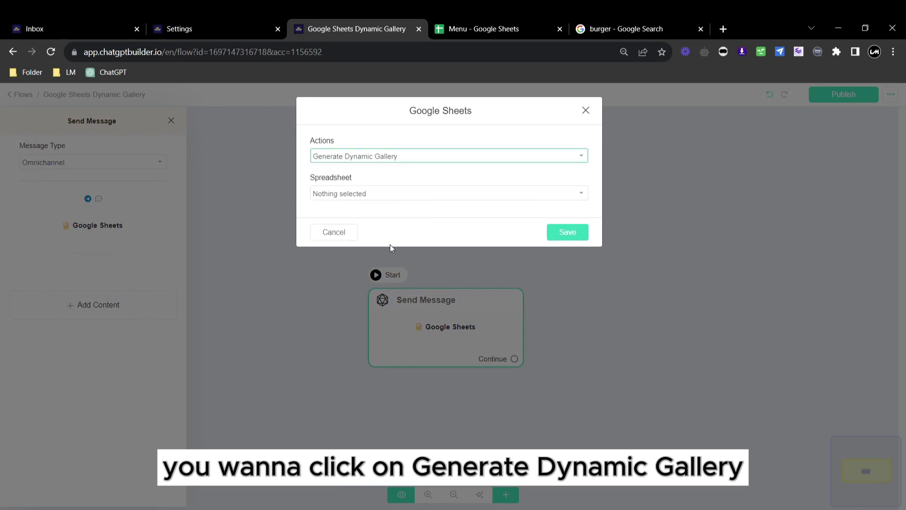
{"action": "left_click", "coordinate": [331, 199]}
{"action": "left_click", "coordinate": [336, 236]}
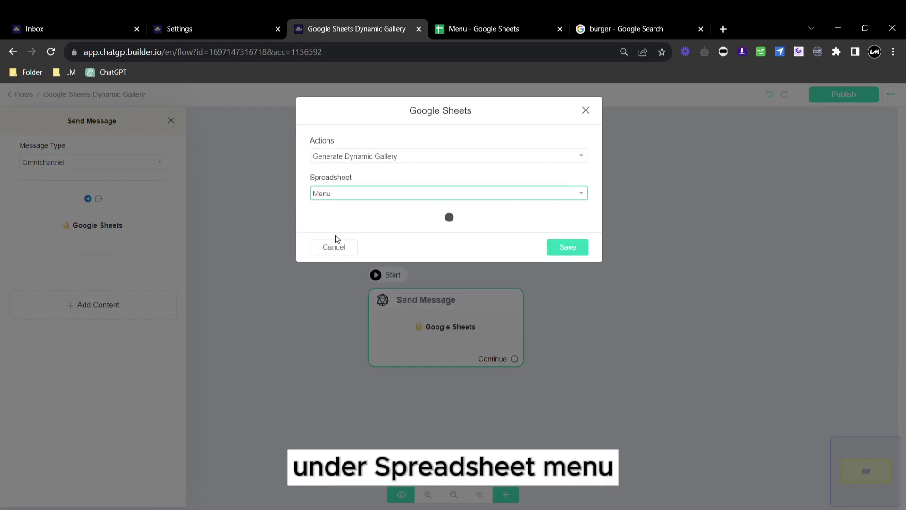
{"action": "left_click", "coordinate": [336, 235]}
{"action": "left_click", "coordinate": [335, 265]}
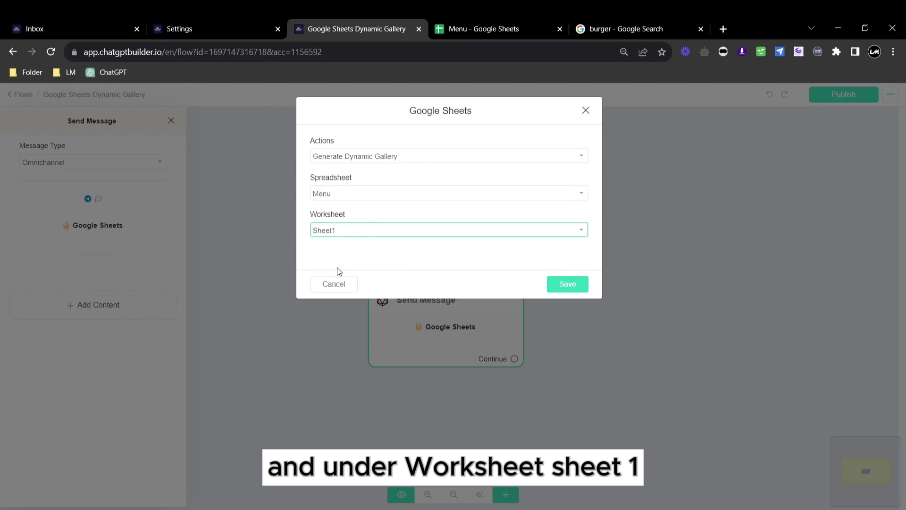
{"action": "left_click", "coordinate": [463, 34]}
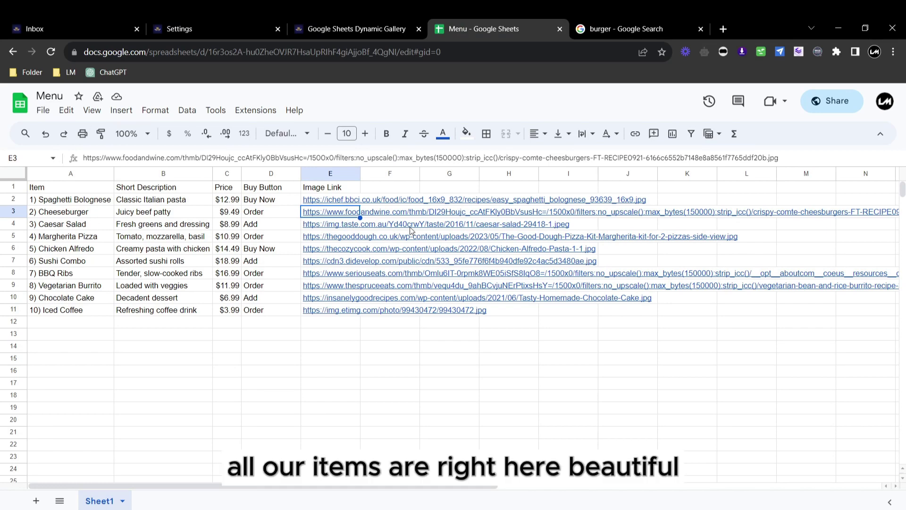
{"action": "left_click", "coordinate": [341, 28]}
Clear the gallery card's default title and subtitle placeholders.
{"action": "scroll", "coordinate": [480, 275], "scroll_direction": "down", "scroll_amount": 1}
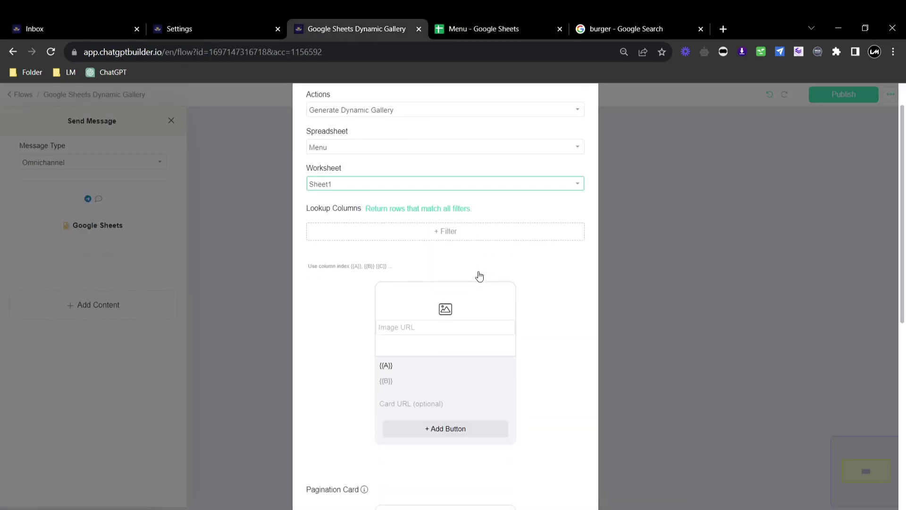
{"action": "scroll", "coordinate": [501, 271], "scroll_direction": "down", "scroll_amount": 2}
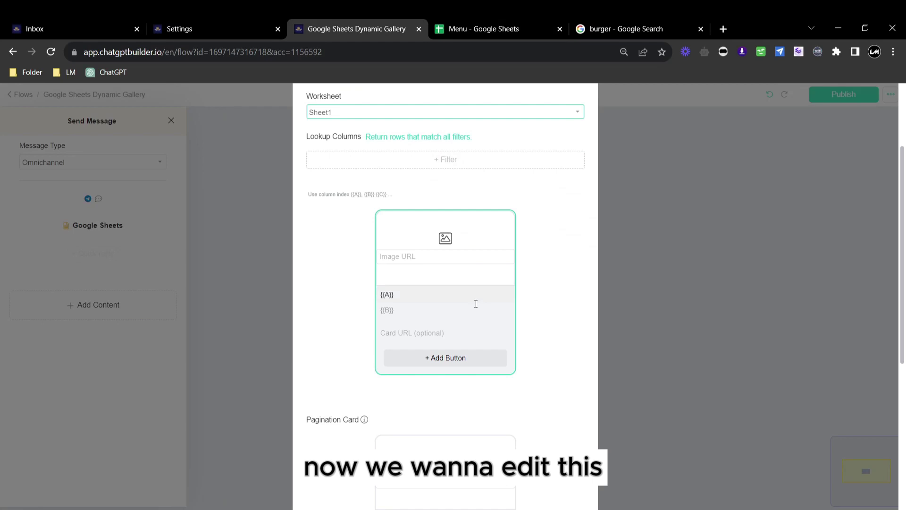
{"action": "mouse_move", "coordinate": [396, 295]}
{"action": "left_mouse_down"}
{"action": "mouse_move", "coordinate": [377, 294]}
{"action": "mouse_move", "coordinate": [378, 310]}
{"action": "left_mouse_up"}
{"action": "key", "text": "BackSpace"}
{"action": "key", "text": "BackSpace"}
{"action": "left_click", "coordinate": [408, 294]}
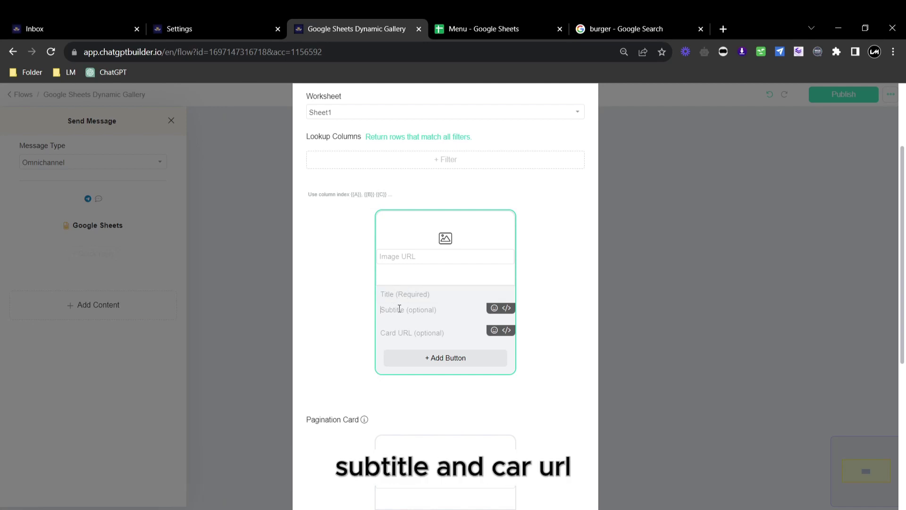
{"action": "key", "text": "Tab"}
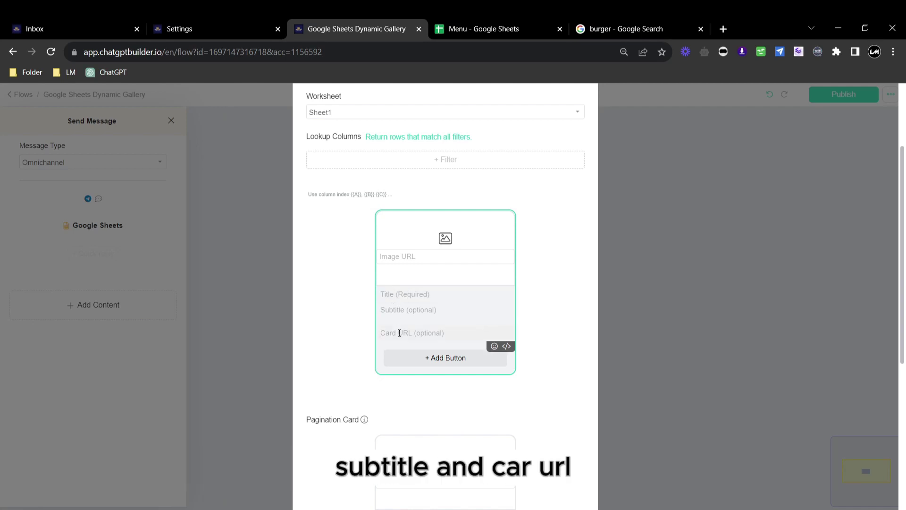
{"action": "left_click", "coordinate": [394, 298]}
Set the card title to the spreadsheet's Item column.
{"action": "left_click", "coordinate": [491, 30]}
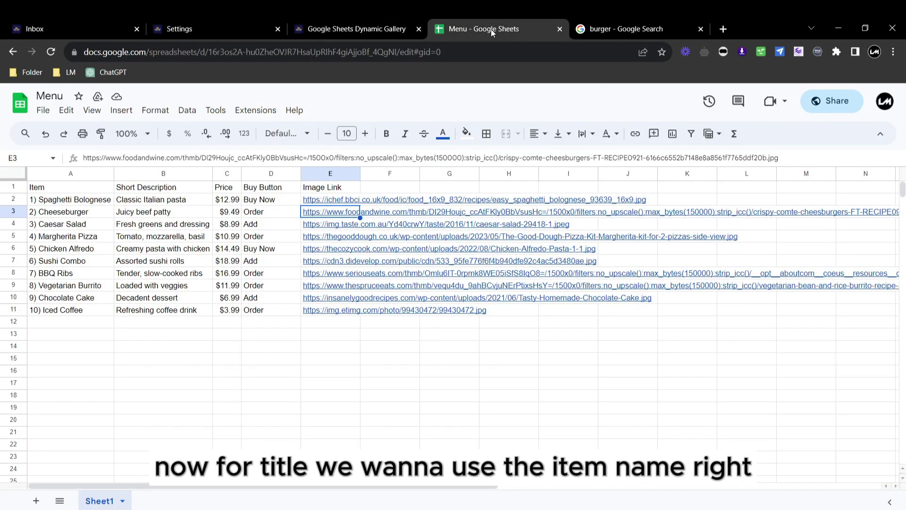
{"action": "left_click", "coordinate": [83, 193]}
{"action": "left_click_drag", "start_coordinate": [82, 205], "coordinate": [86, 311]}
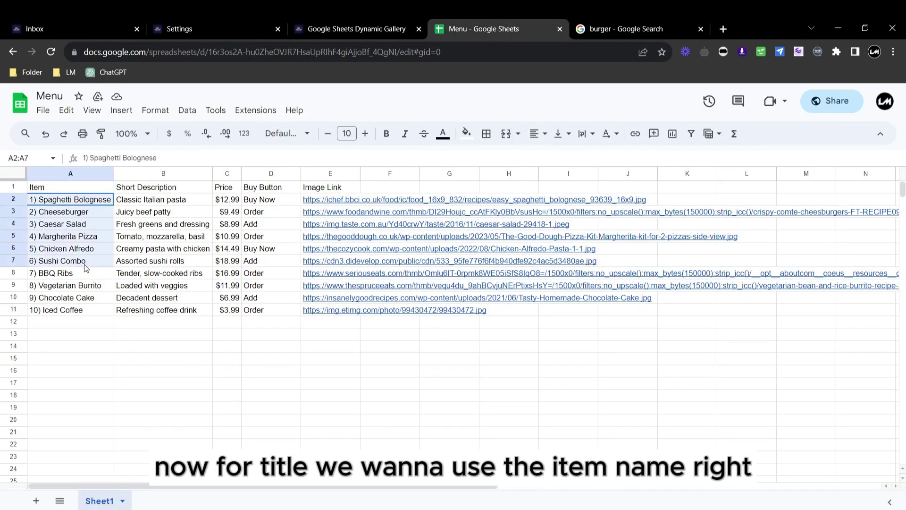
{"action": "left_click", "coordinate": [331, 32]}
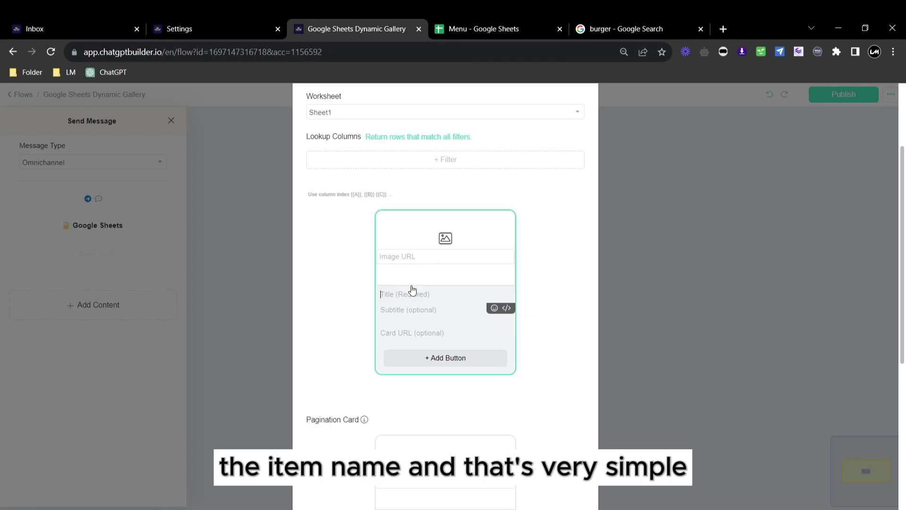
{"action": "left_click", "coordinate": [507, 309]}
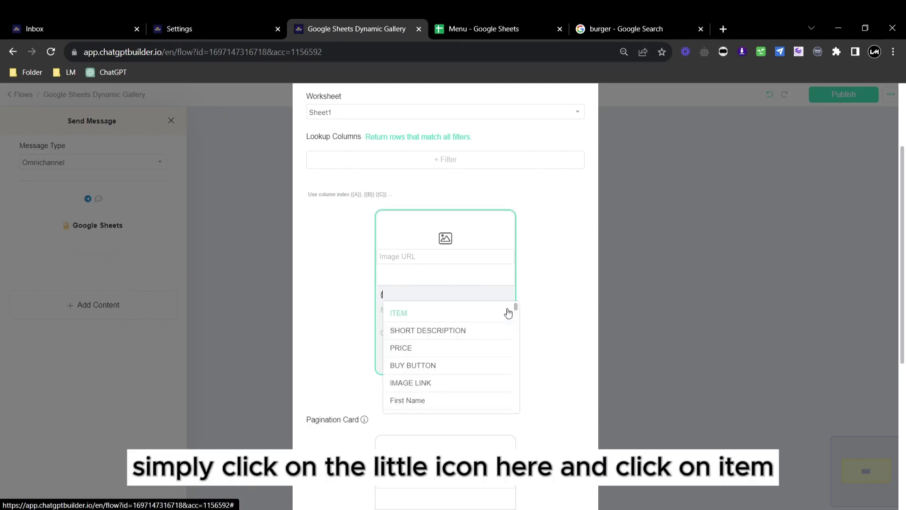
{"action": "left_click", "coordinate": [406, 315]}
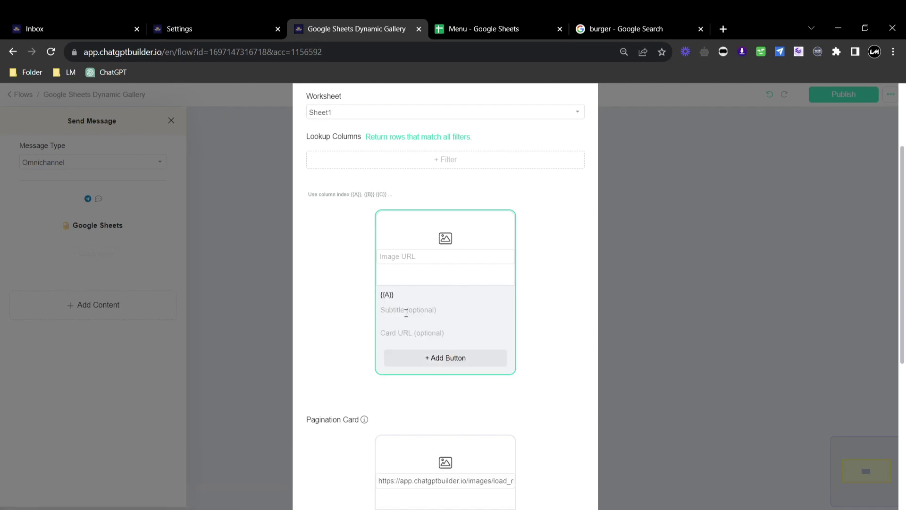
Fill the card subtitle with the SHORT DESCRIPTION and PRICE columns.
{"action": "left_click", "coordinate": [506, 33]}
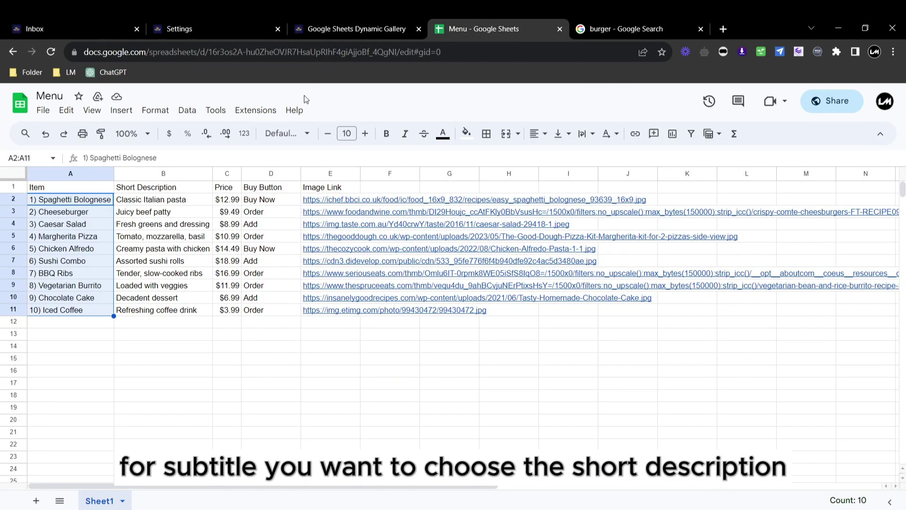
{"action": "left_click", "coordinate": [154, 191]}
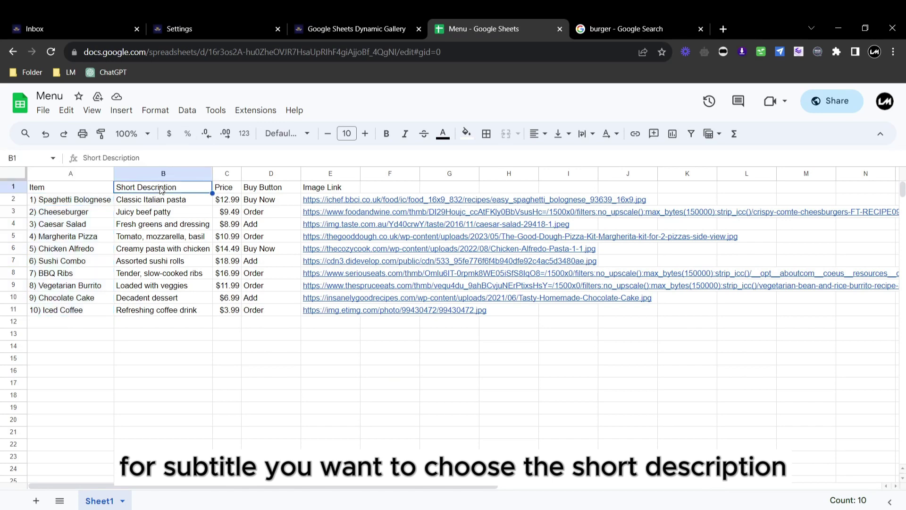
{"action": "left_click", "coordinate": [357, 30]}
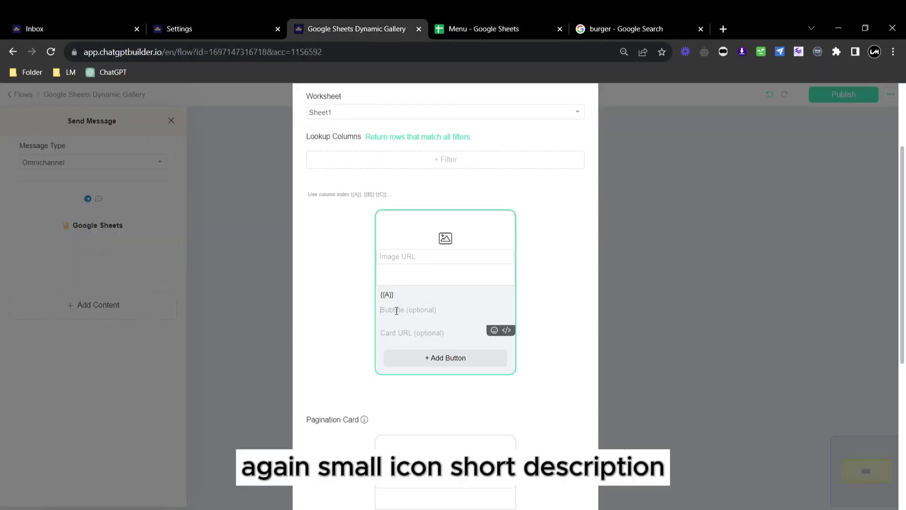
{"action": "left_click", "coordinate": [505, 332]}
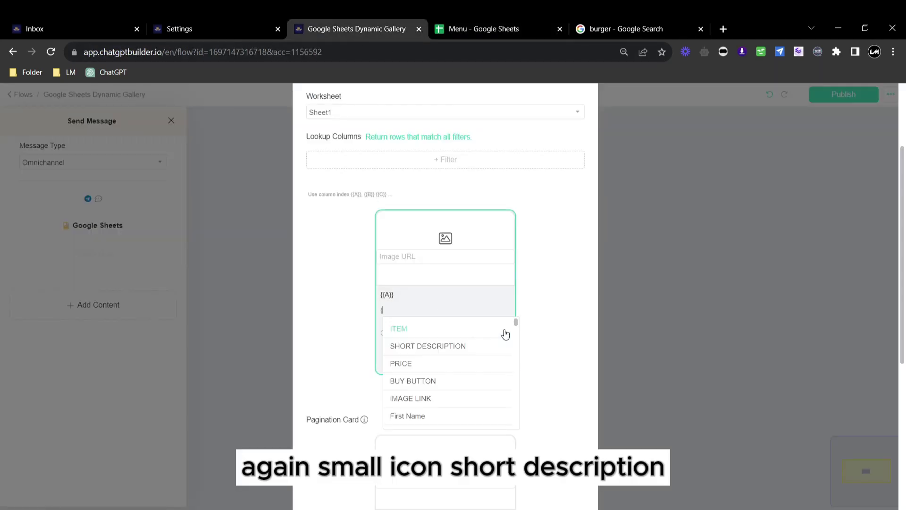
{"action": "left_click", "coordinate": [449, 348]}
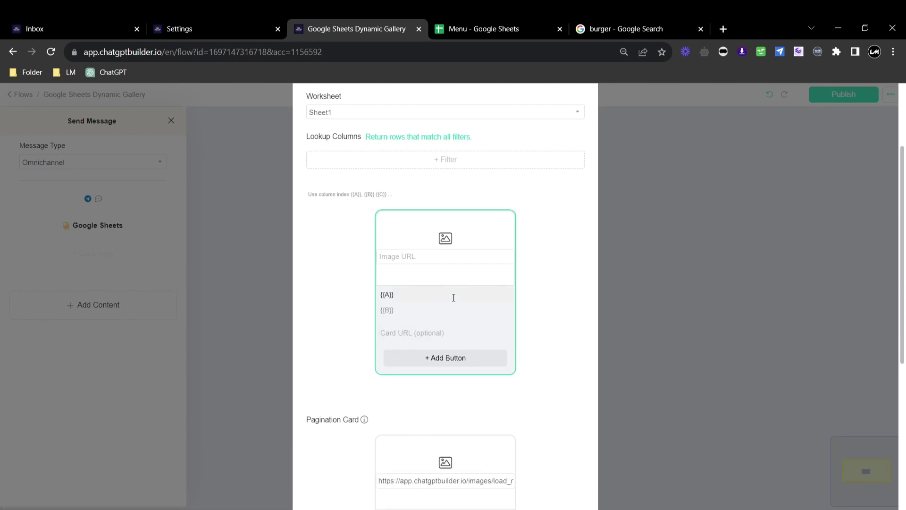
{"action": "mouse_move", "coordinate": [445, 332]}
{"action": "left_click", "coordinate": [509, 331]}
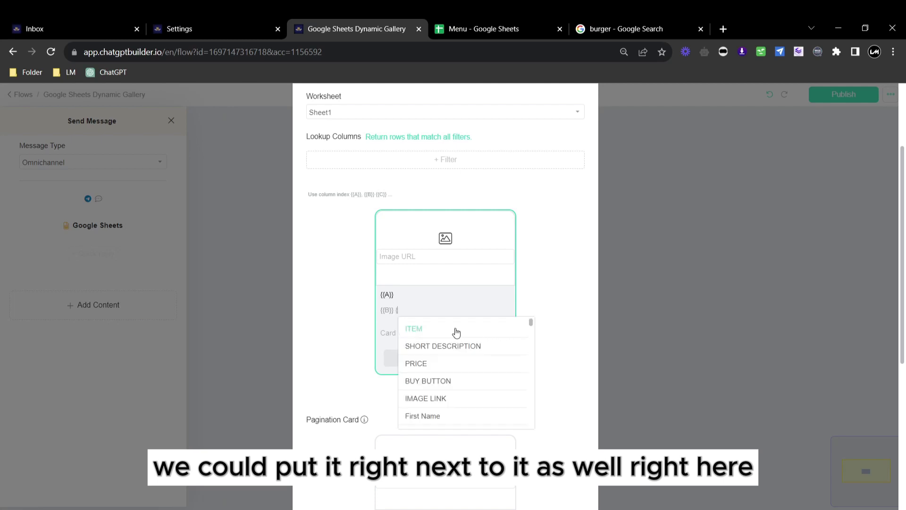
{"action": "left_click", "coordinate": [438, 366]}
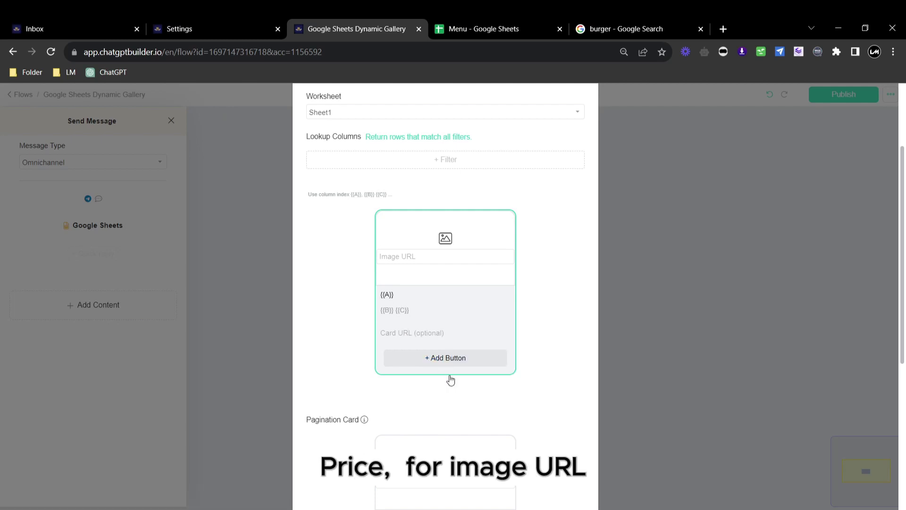
Set the card's Image URL to the IMAGE LINK column.
{"action": "left_click", "coordinate": [419, 256]}
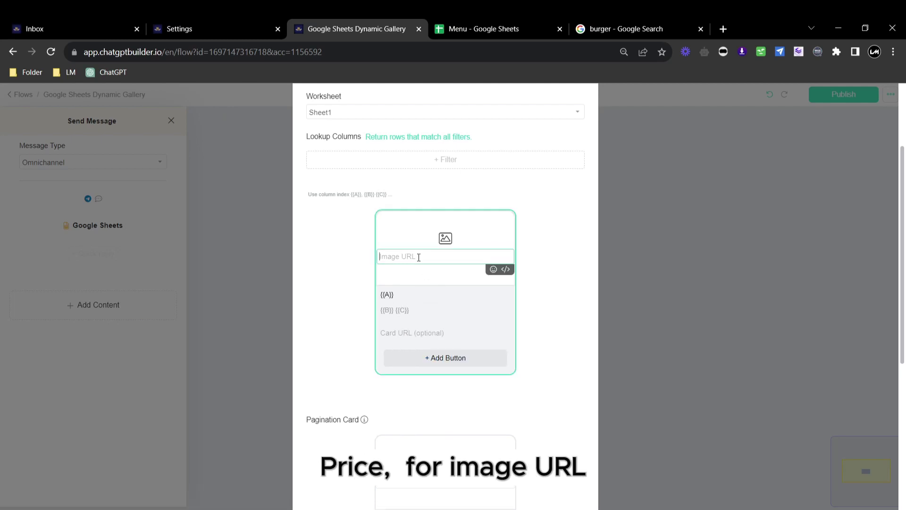
{"action": "left_click", "coordinate": [507, 271]}
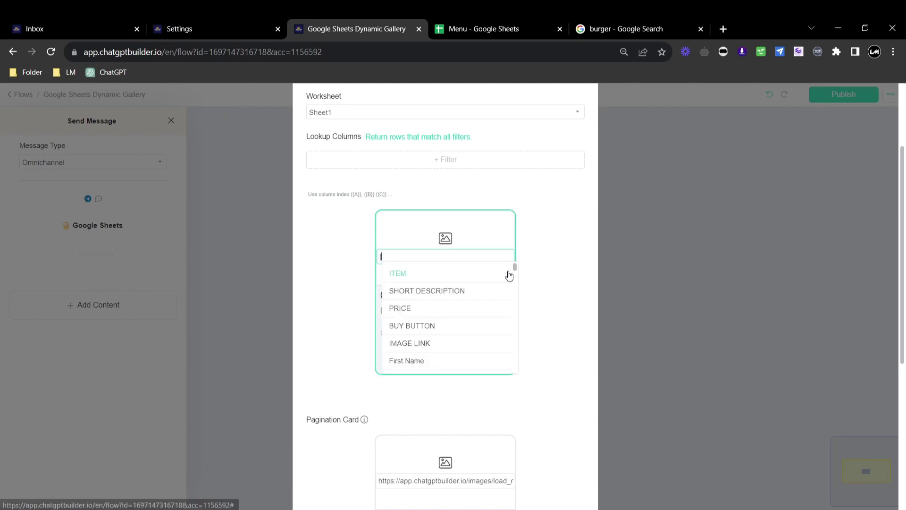
{"action": "left_click", "coordinate": [408, 345]}
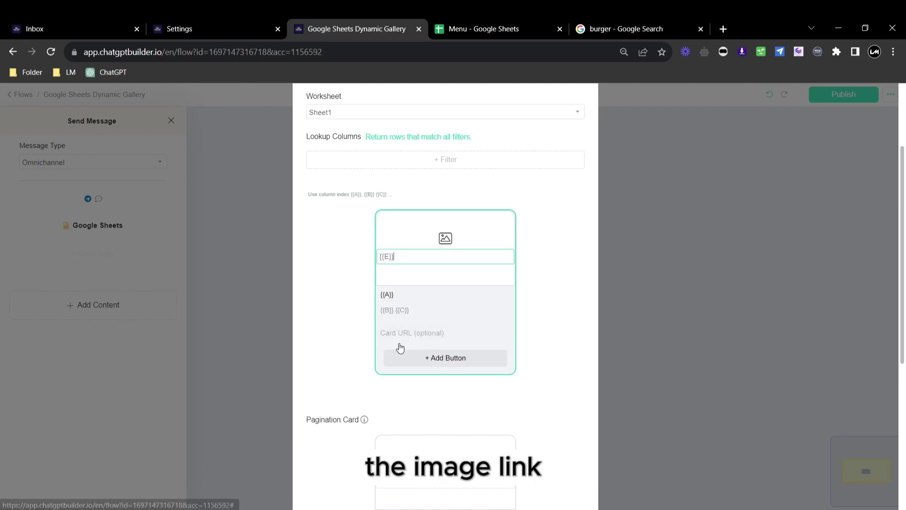
Add a card button labelled from the BUY BUTTON column {{D}} that opens google.com.
{"action": "left_click", "coordinate": [462, 358]}
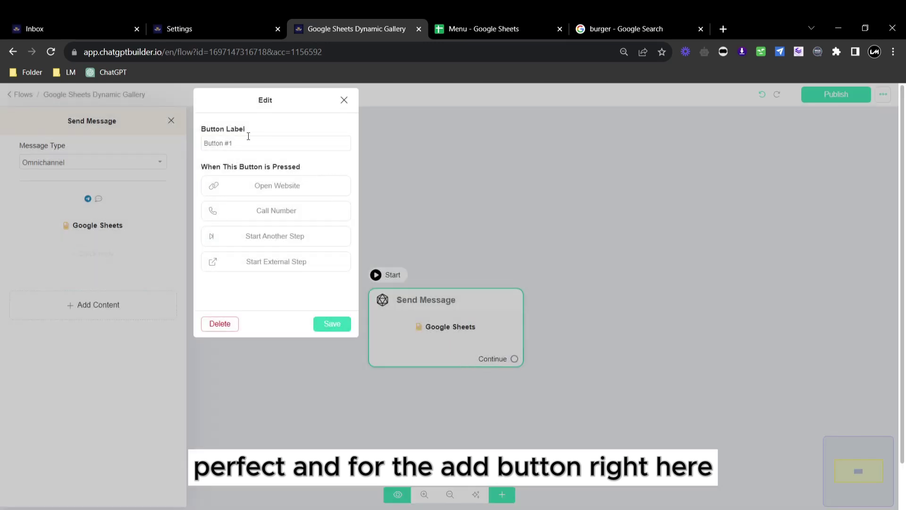
{"action": "key", "text": "BackSpace"}
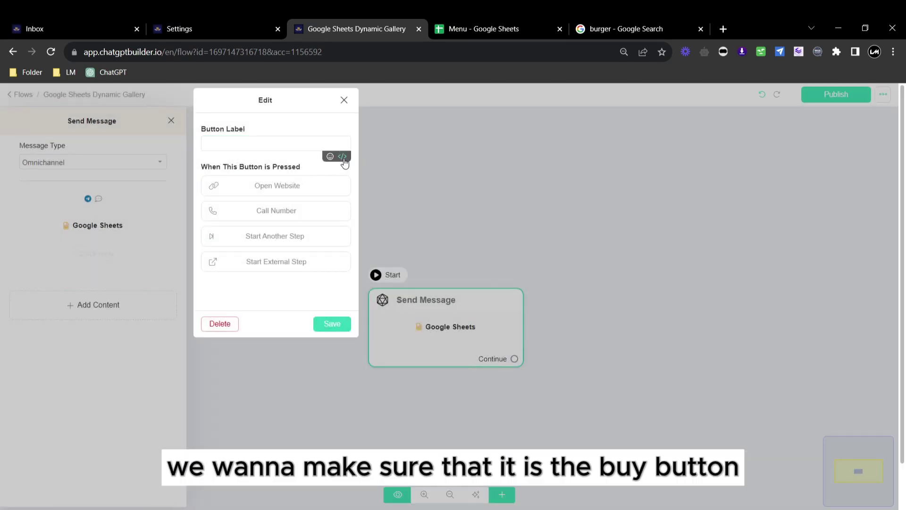
{"action": "left_click", "coordinate": [342, 156]}
{"action": "left_click", "coordinate": [256, 214]}
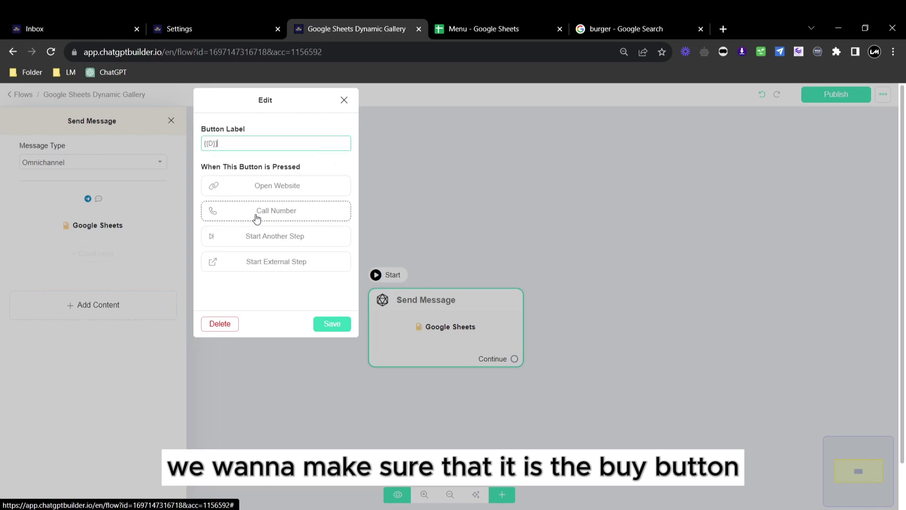
{"action": "left_click", "coordinate": [259, 194]}
{"action": "type", "text": "google.co"}
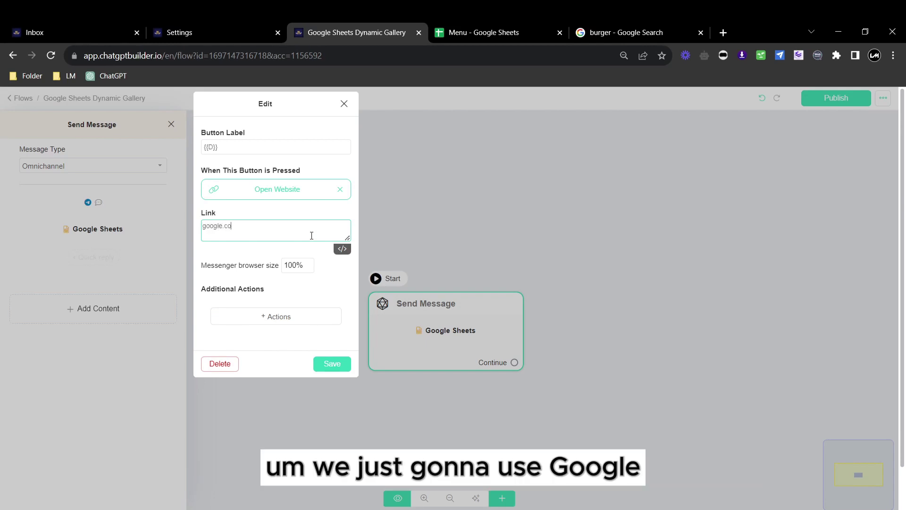
{"action": "type", "text": "m"}
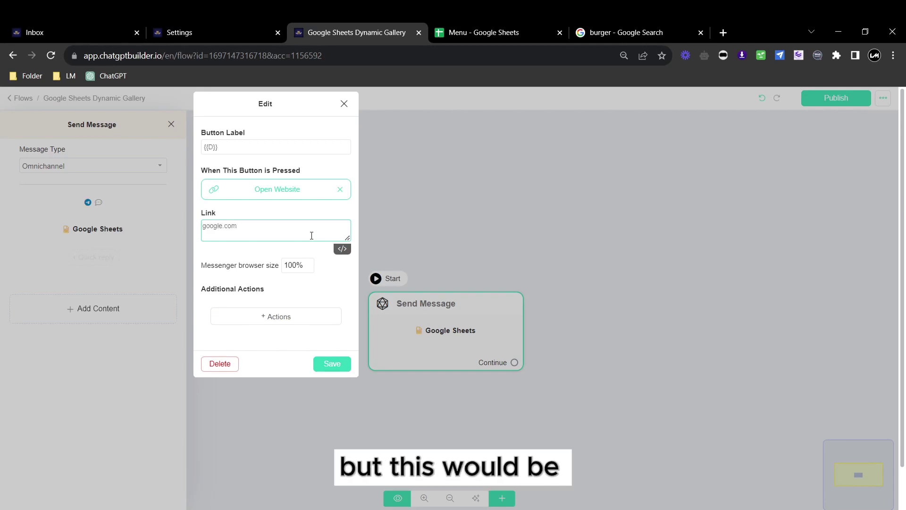
{"action": "left_click", "coordinate": [332, 260]}
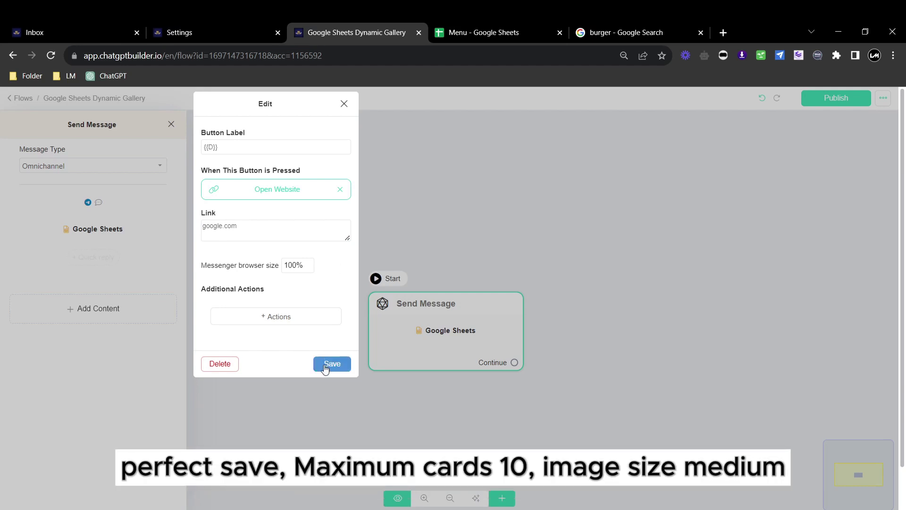
Save the button, keep 10 cards with Medium (Rectangle) images, save the gallery, and publish.
{"action": "left_click", "coordinate": [324, 368]}
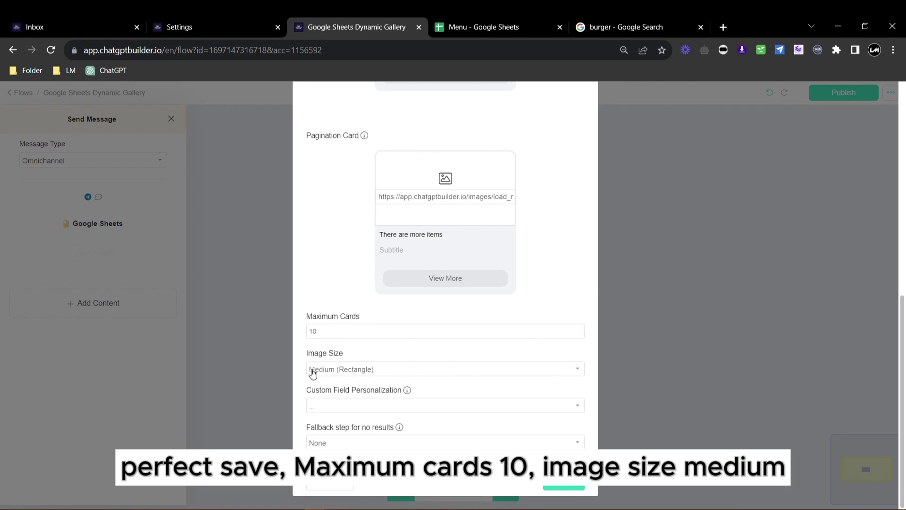
{"action": "left_click", "coordinate": [390, 372]}
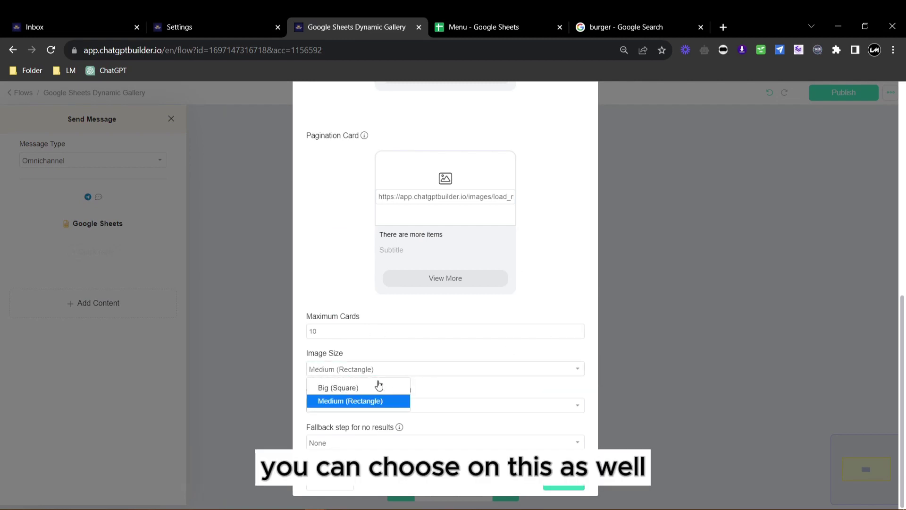
{"action": "left_click", "coordinate": [359, 402]}
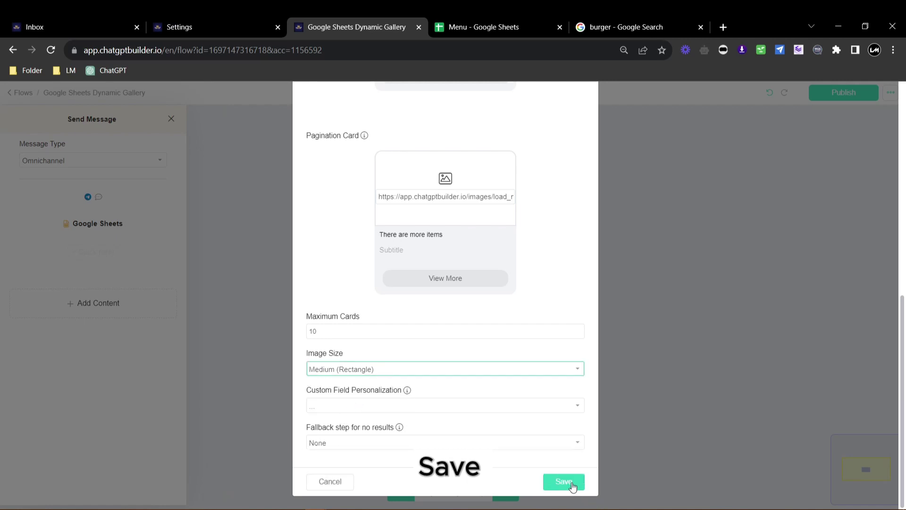
{"action": "left_click", "coordinate": [564, 482]}
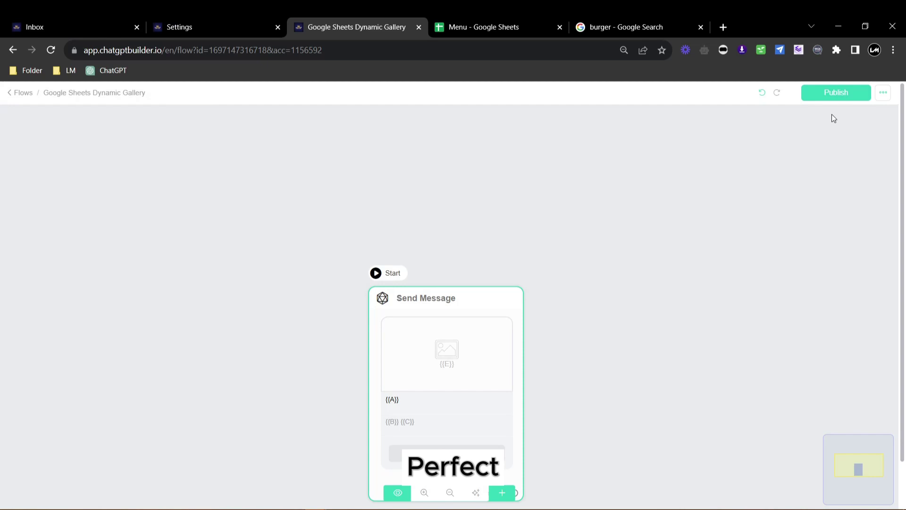
{"action": "left_click", "coordinate": [840, 98]}
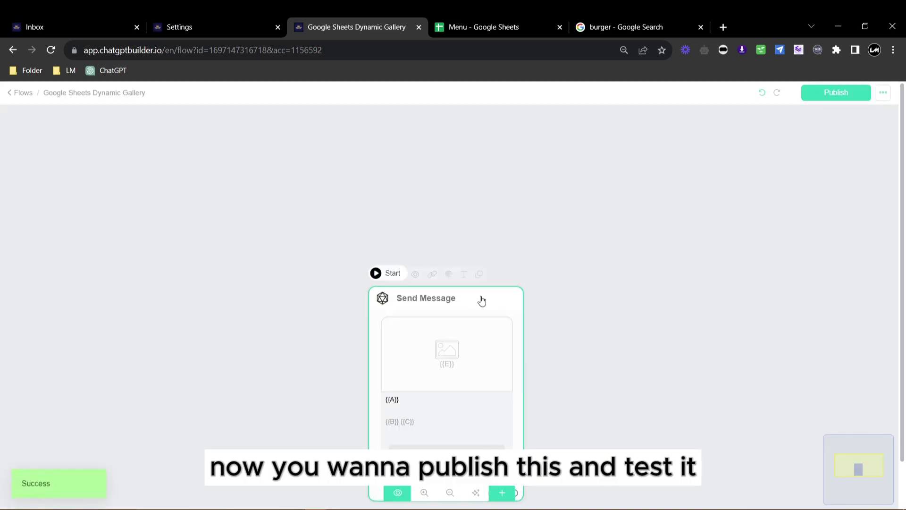
{"action": "left_click_drag", "start_coordinate": [481, 301], "coordinate": [484, 198]}
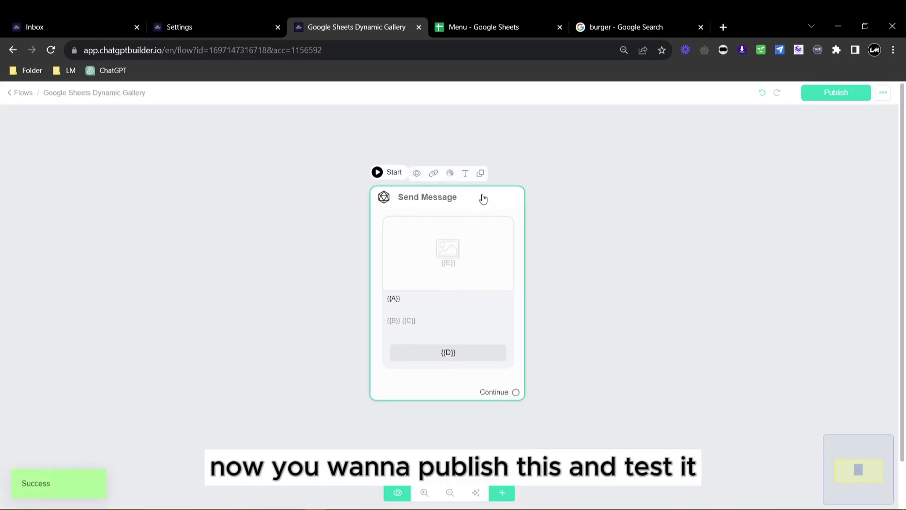
Launch the webchat preview, page forward three menu cards, then back to the first.
{"action": "left_click", "coordinate": [393, 493]}
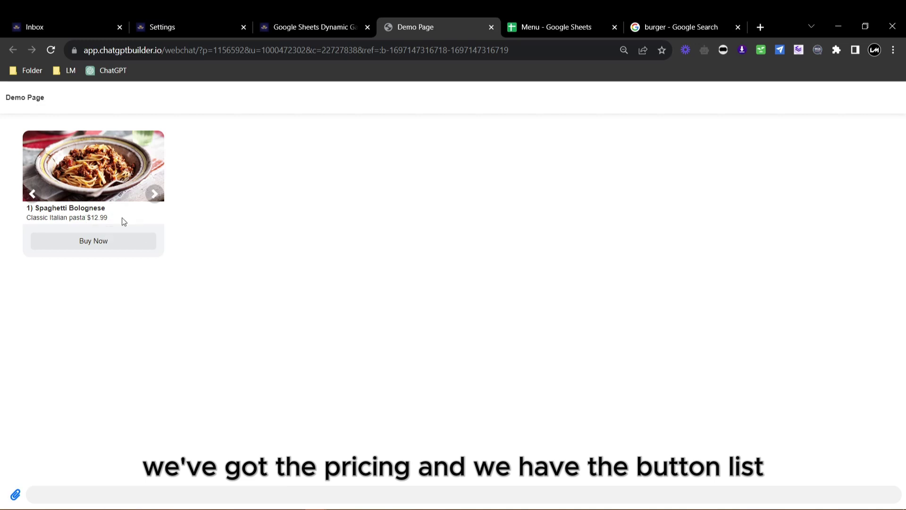
{"action": "left_click", "coordinate": [156, 194]}
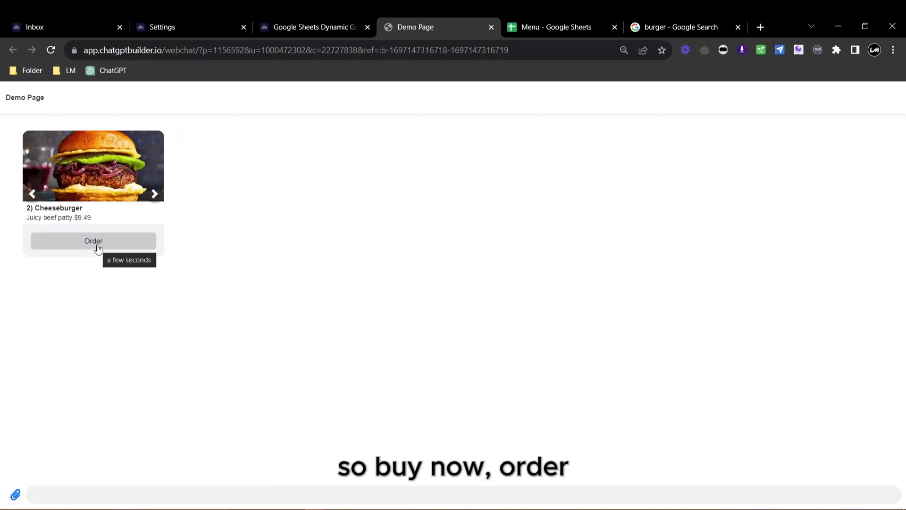
{"action": "left_click", "coordinate": [155, 193]}
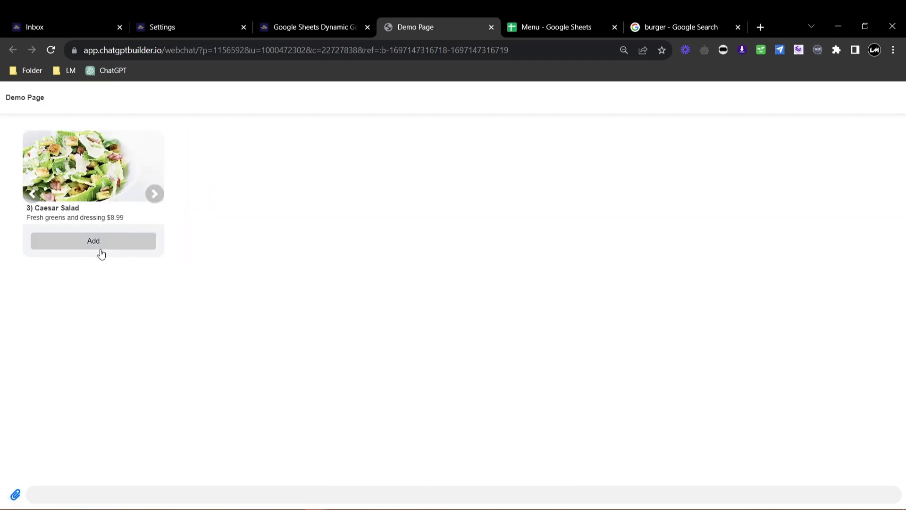
{"action": "left_click", "coordinate": [157, 193]}
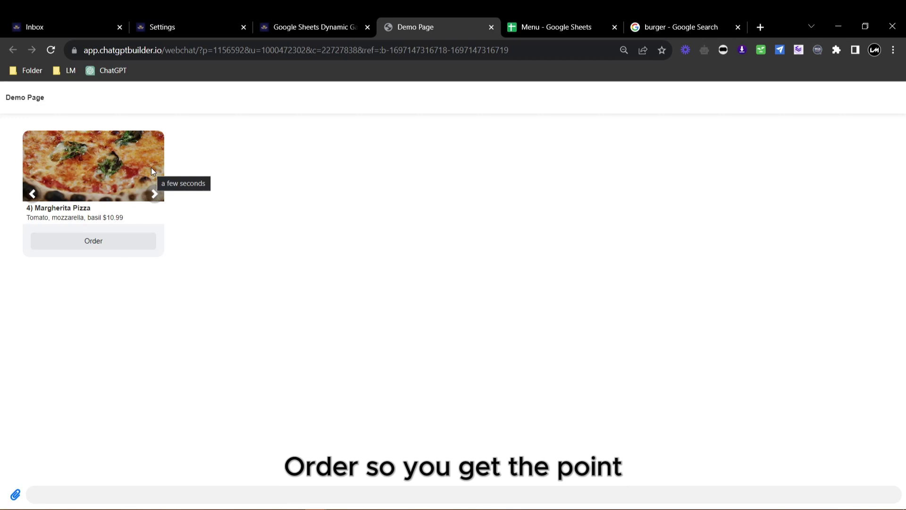
{"action": "left_click", "coordinate": [41, 195]}
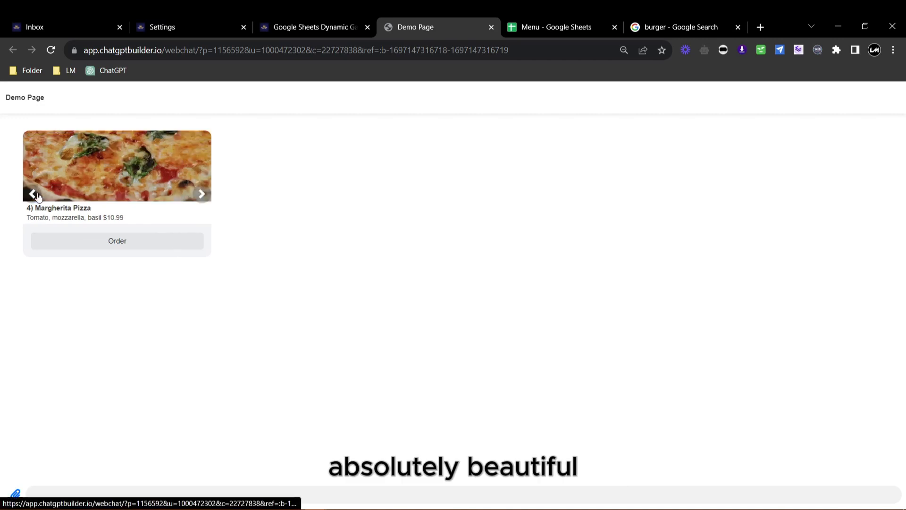
{"action": "left_click", "coordinate": [38, 196]}
{"action": "left_click", "coordinate": [39, 196]}
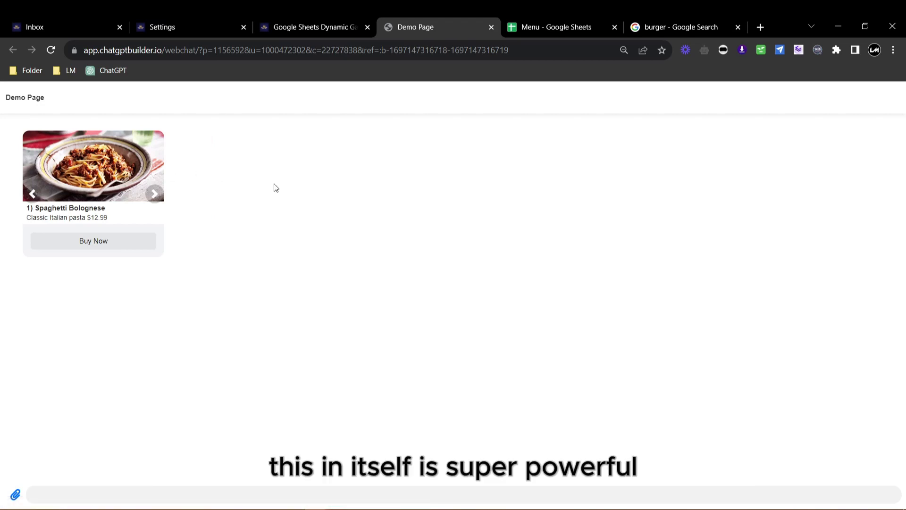
{"action": "left_click", "coordinate": [559, 27]}
{"action": "left_click", "coordinate": [95, 297]}
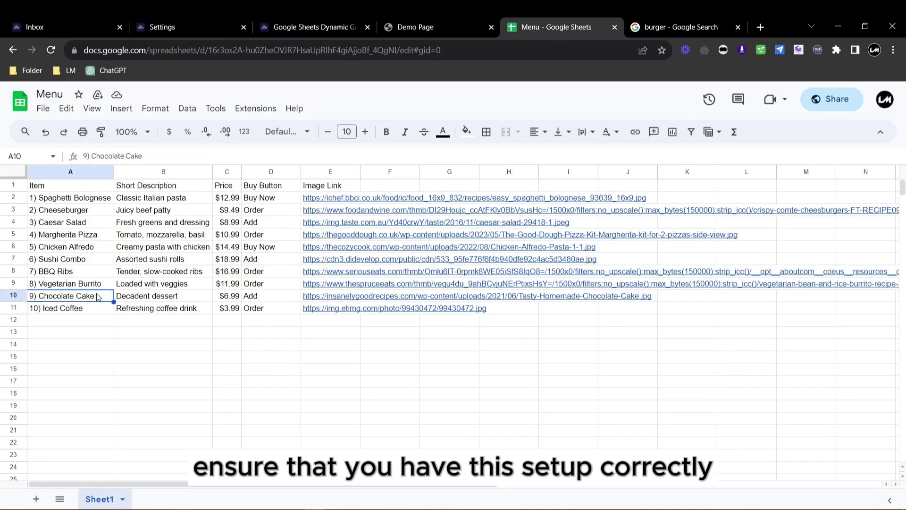
{"action": "left_click", "coordinate": [162, 322]}
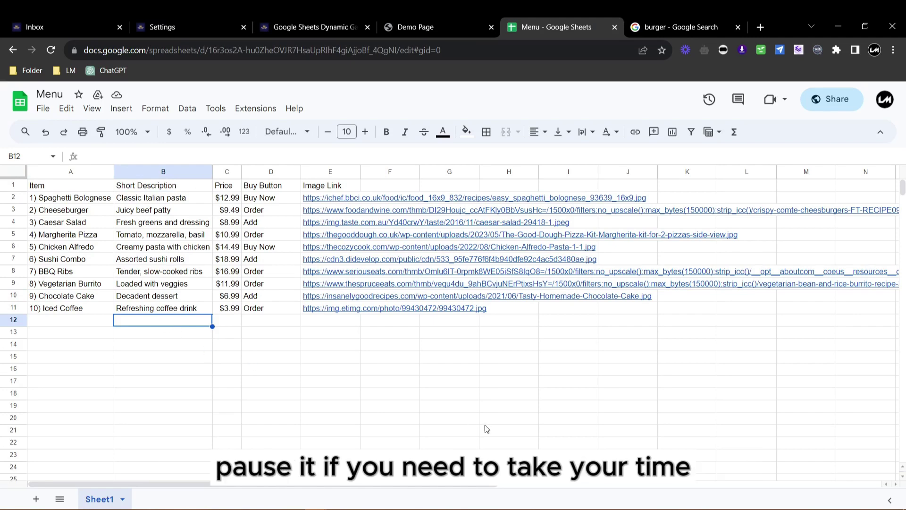
{"action": "left_click_drag", "start_coordinate": [73, 204], "coordinate": [71, 308]}
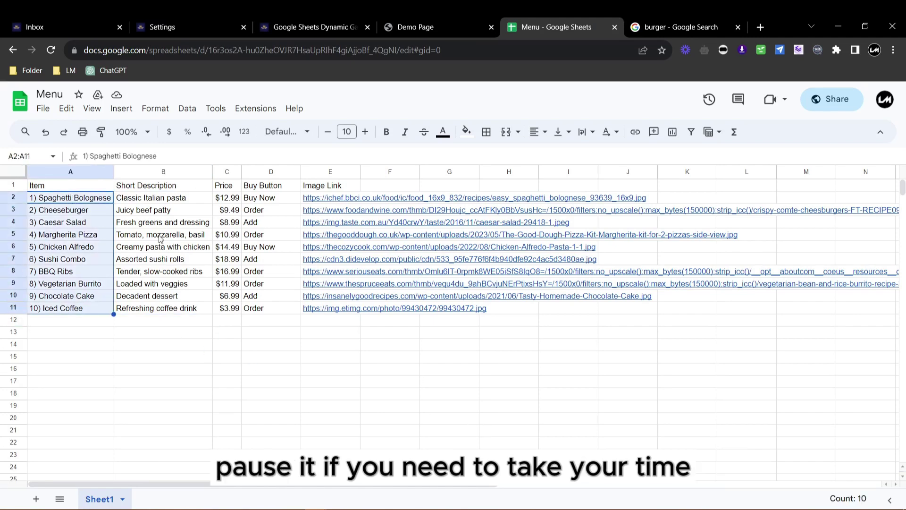
{"action": "left_click", "coordinate": [433, 30]}
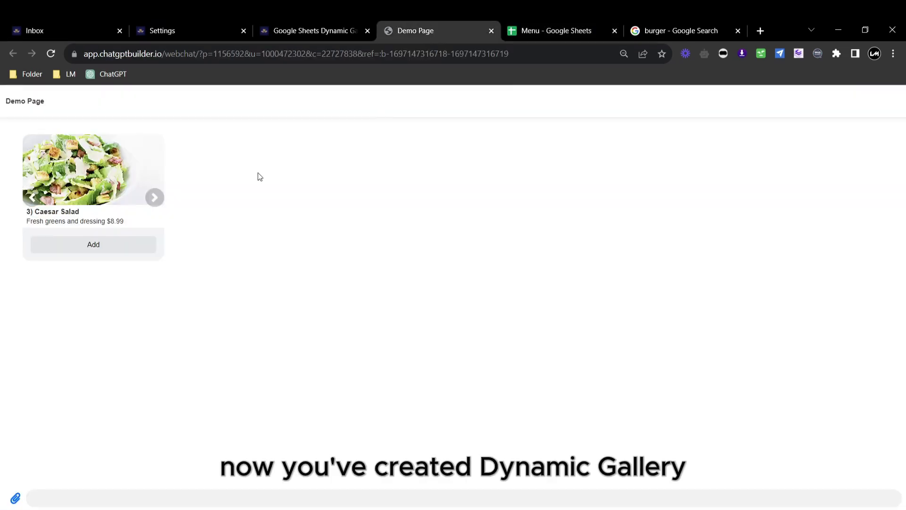
Move the preview gallery forward to the Margherita Pizza card priced $10.99.
{"action": "left_click", "coordinate": [154, 198]}
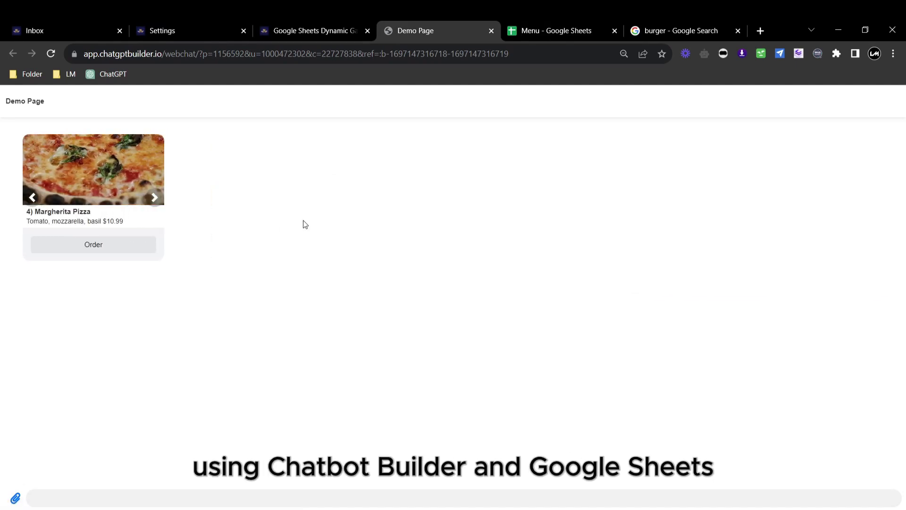